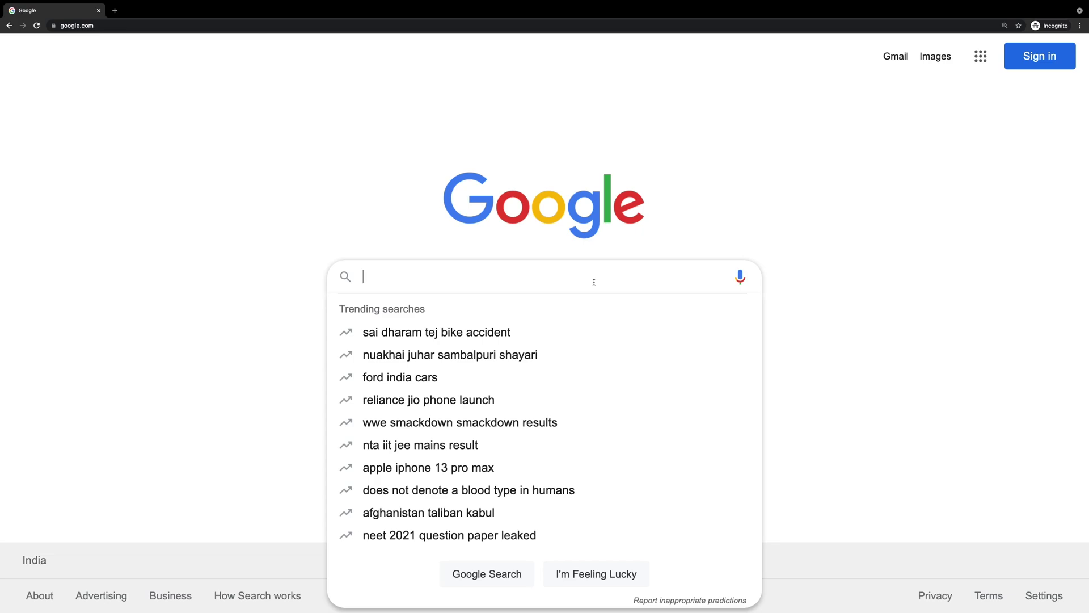
Search for learn git filetype:pdf and scroll through the PDF-only results
text(learn git )
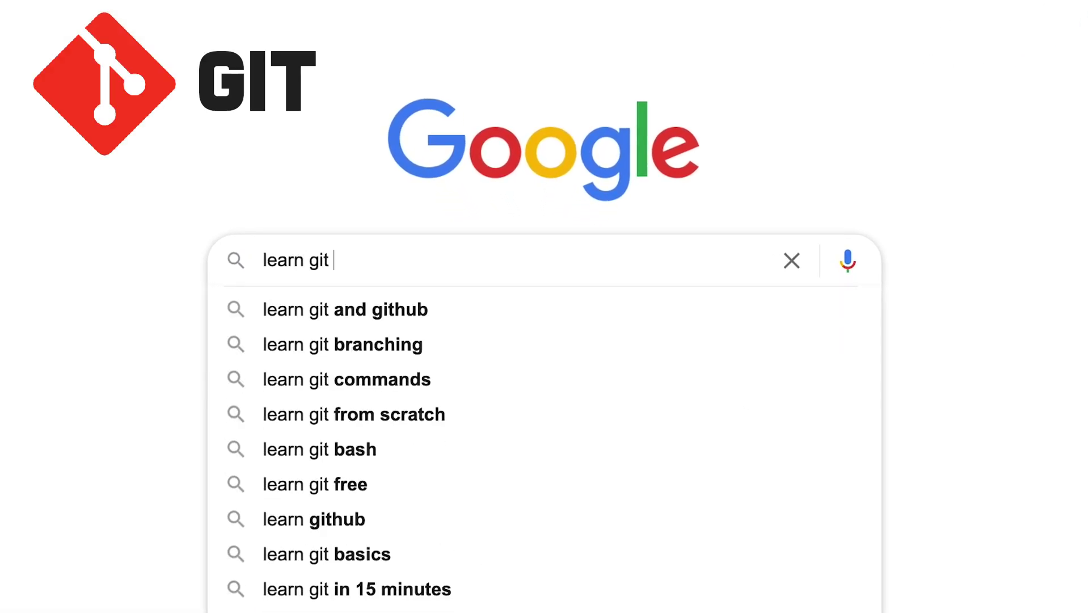
text(filetype:pdf)
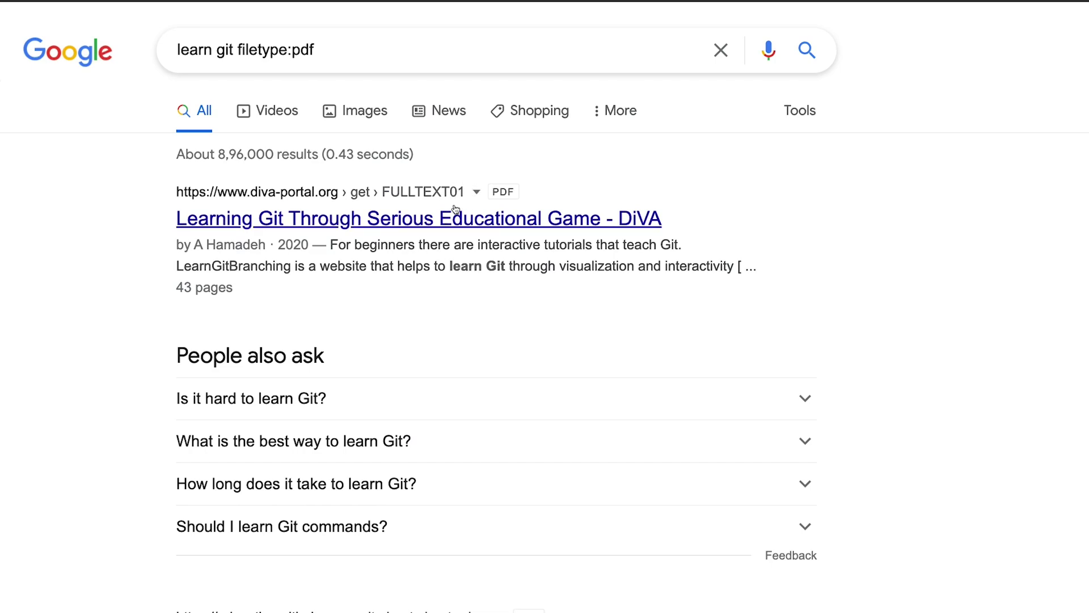
scroll(455, 209, down, 1)
scroll(455, 210, down, 1)
scroll(431, 473, down, 3)
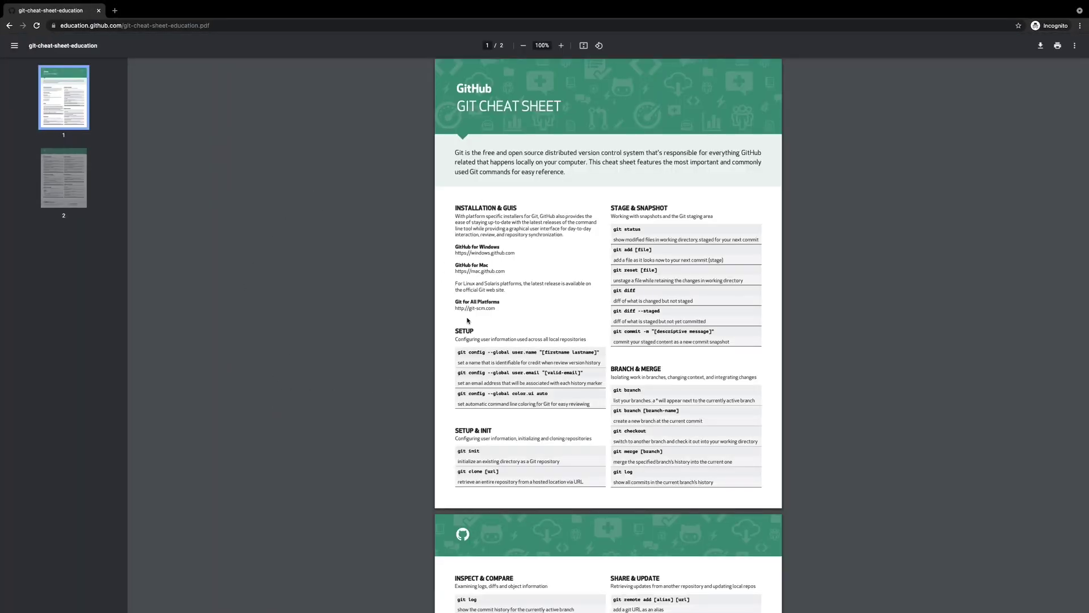
scroll(559, 268, up, 8)
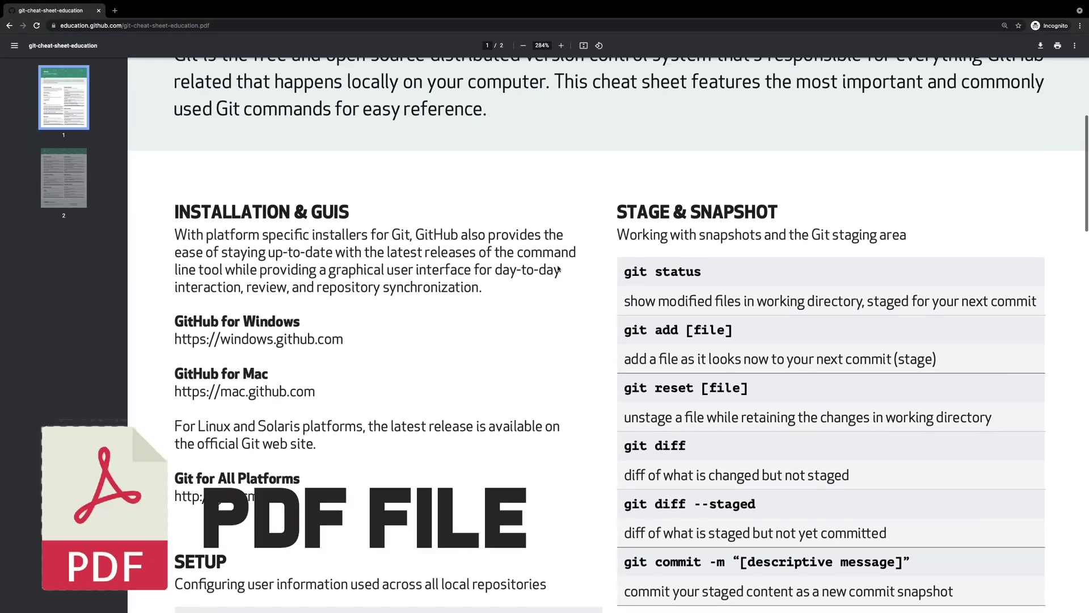
scroll(559, 269, up, 1)
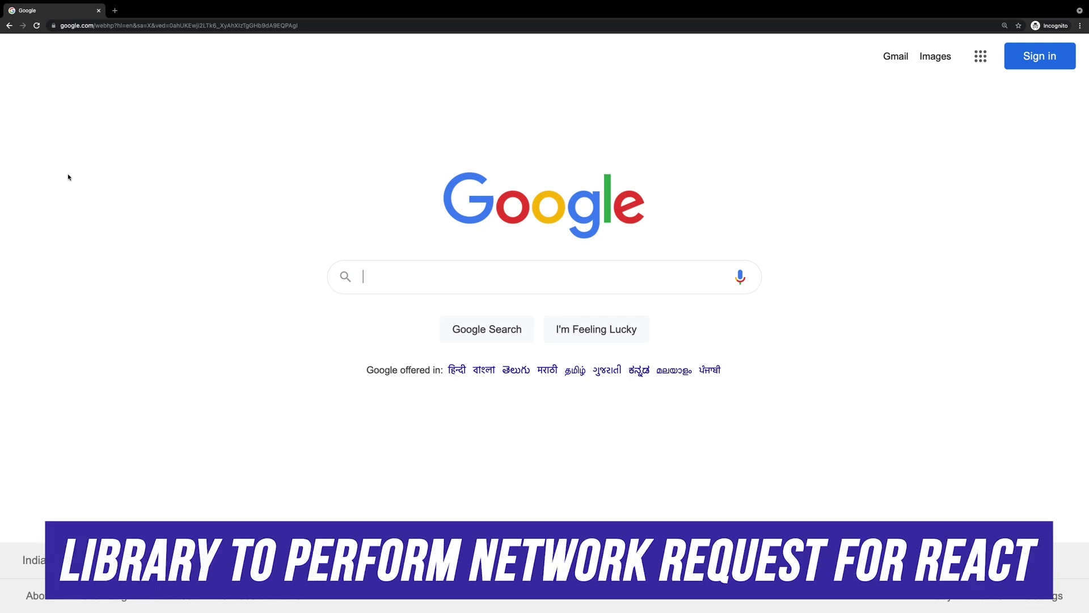
Search 'how do i perform network requests in react' and scroll through the results
text(how do i )
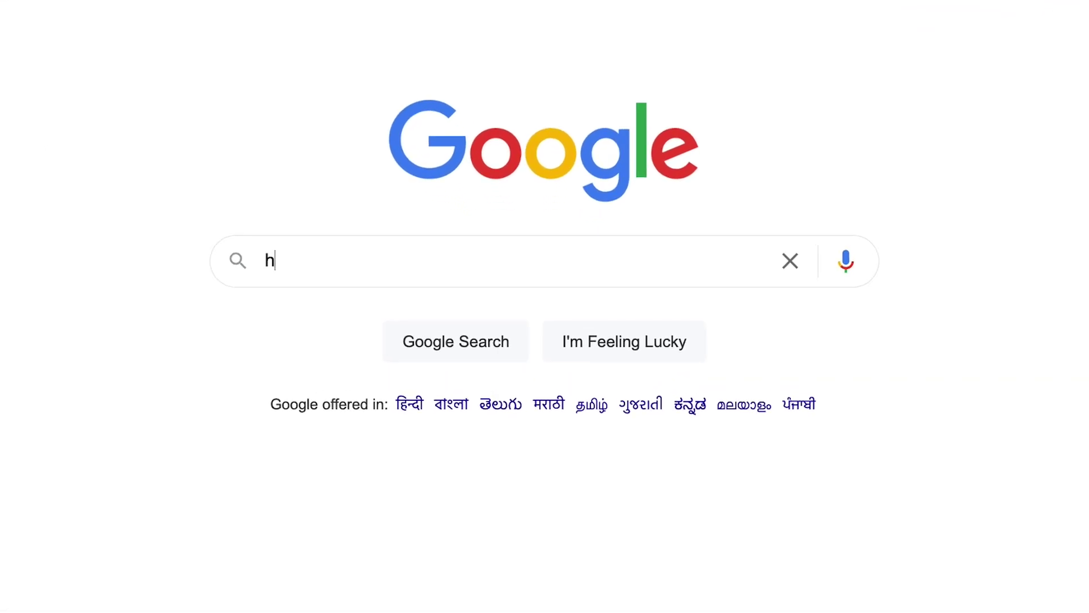
text(p)
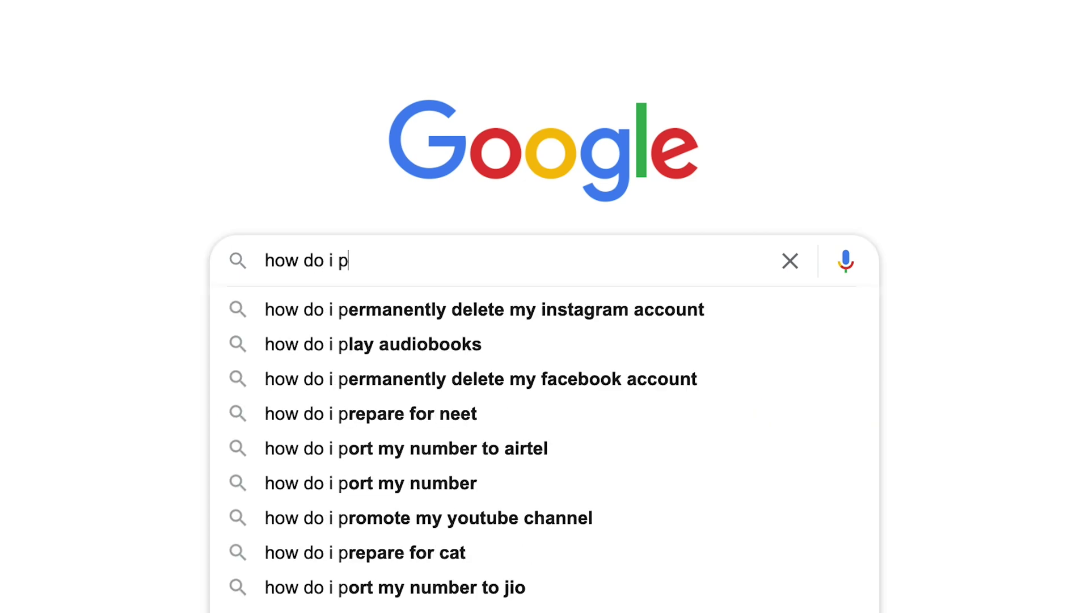
text(erform network requests in react)
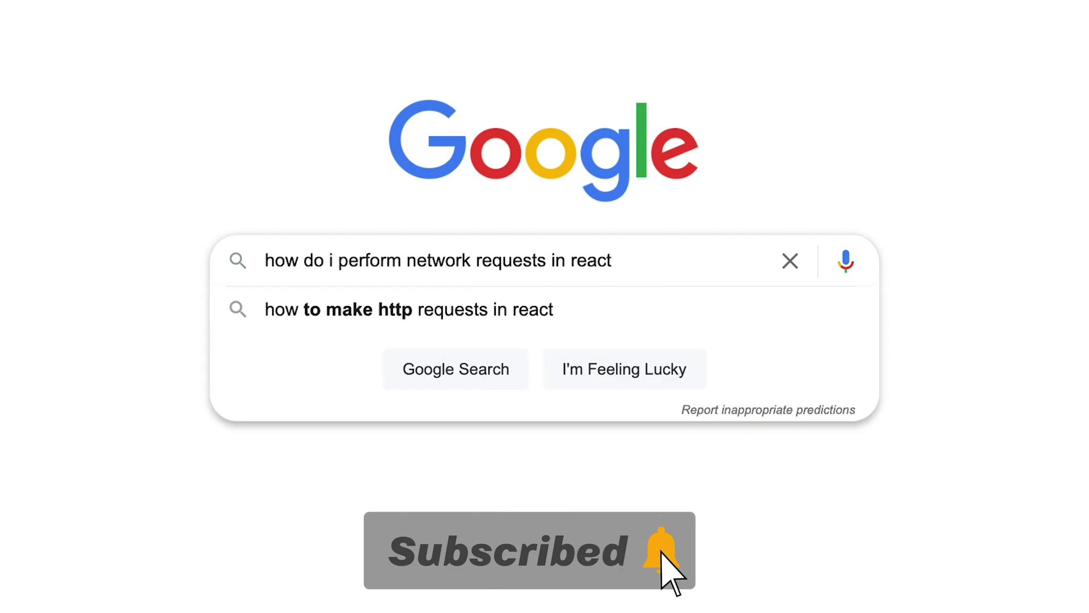
key(Return)
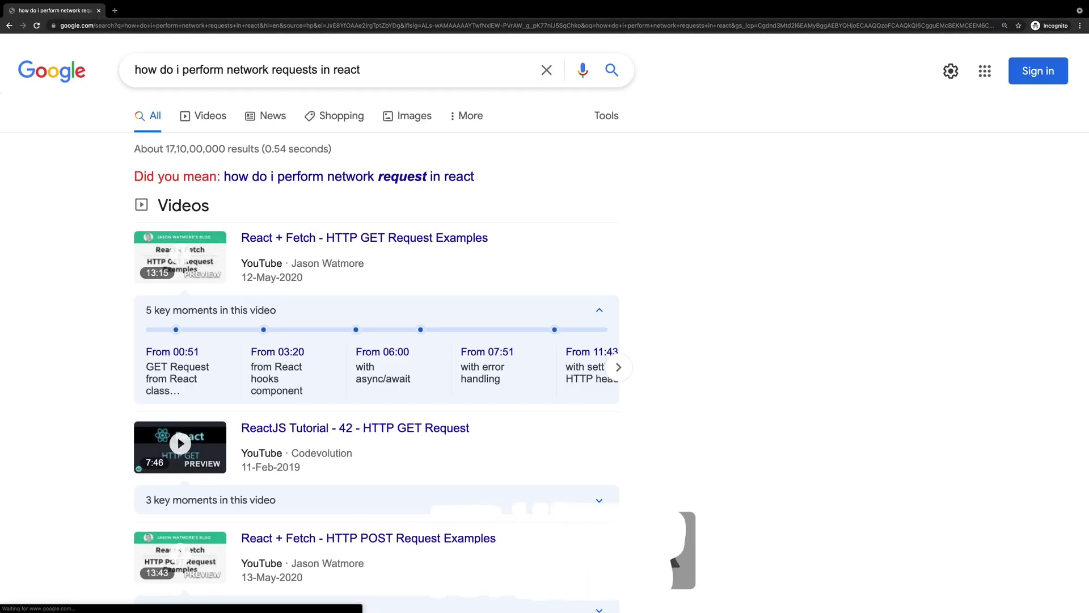
scroll(454, 211, down, 5)
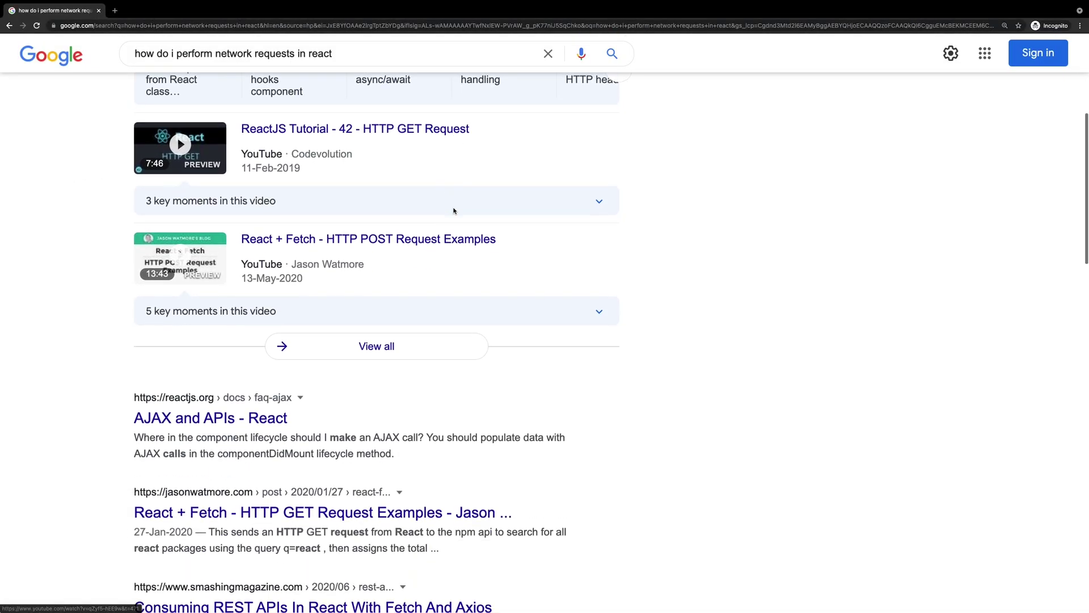
scroll(451, 211, up, 6)
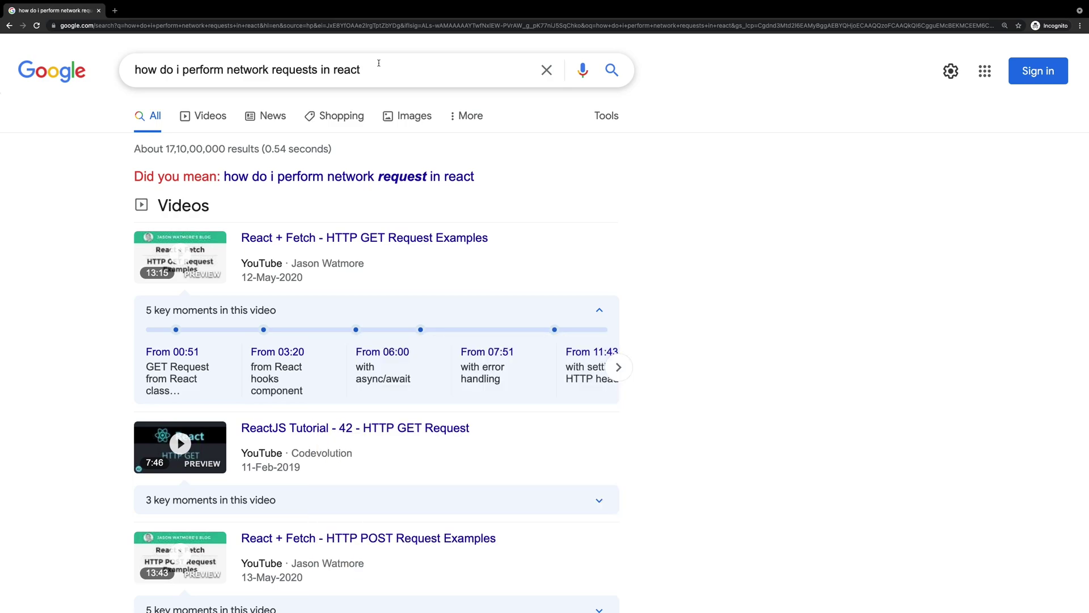
Replace the question with 'react network requests', then with 'fetch react alternative'
triple_click(369, 63)
text(react n)
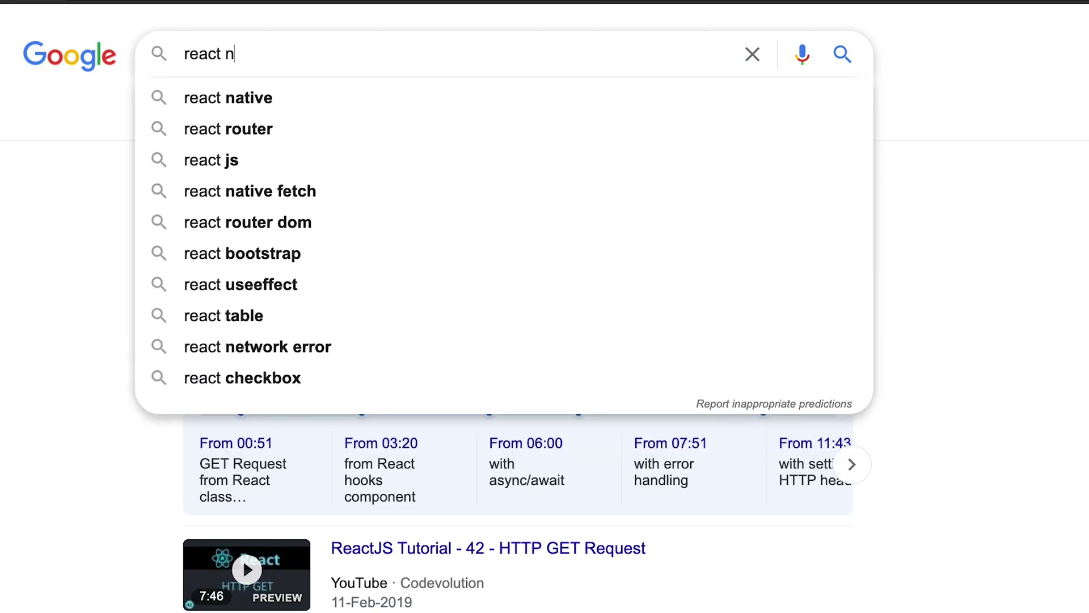
text(etwork requests)
key(Return)
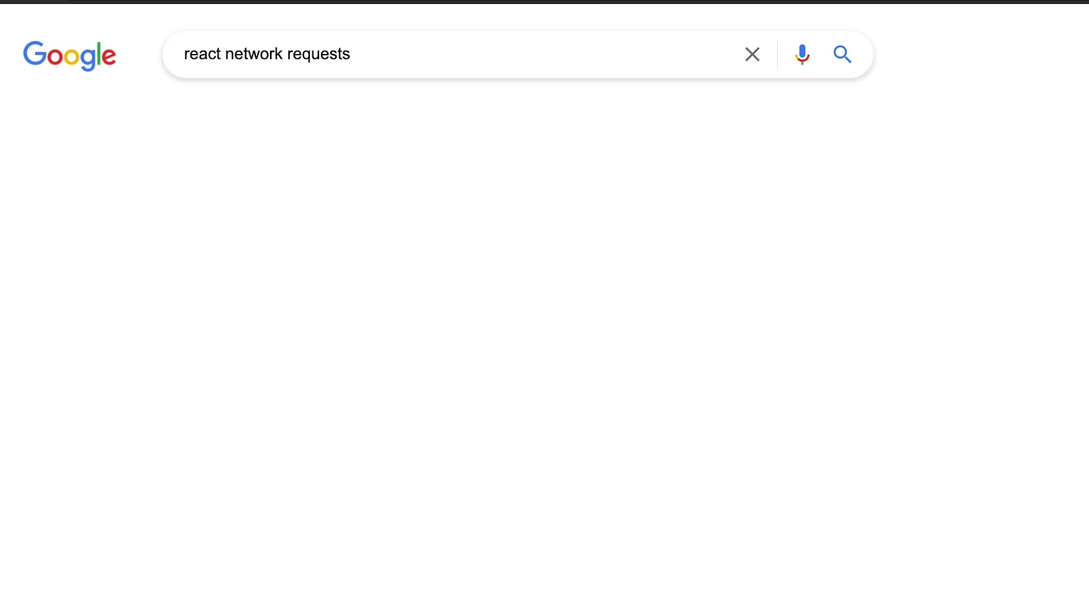
triple_click(485, 56)
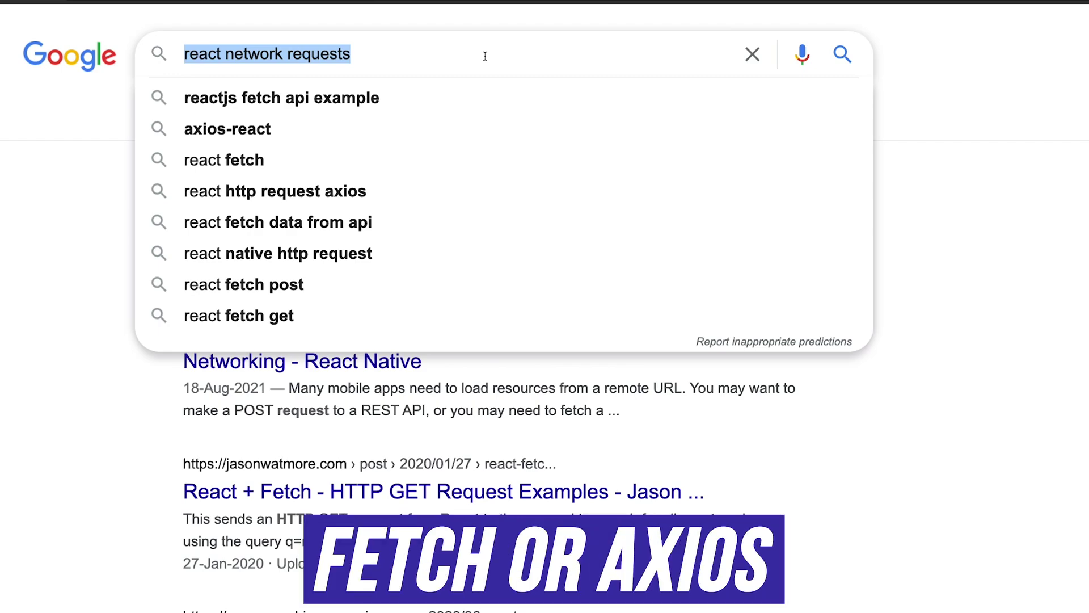
text(f)
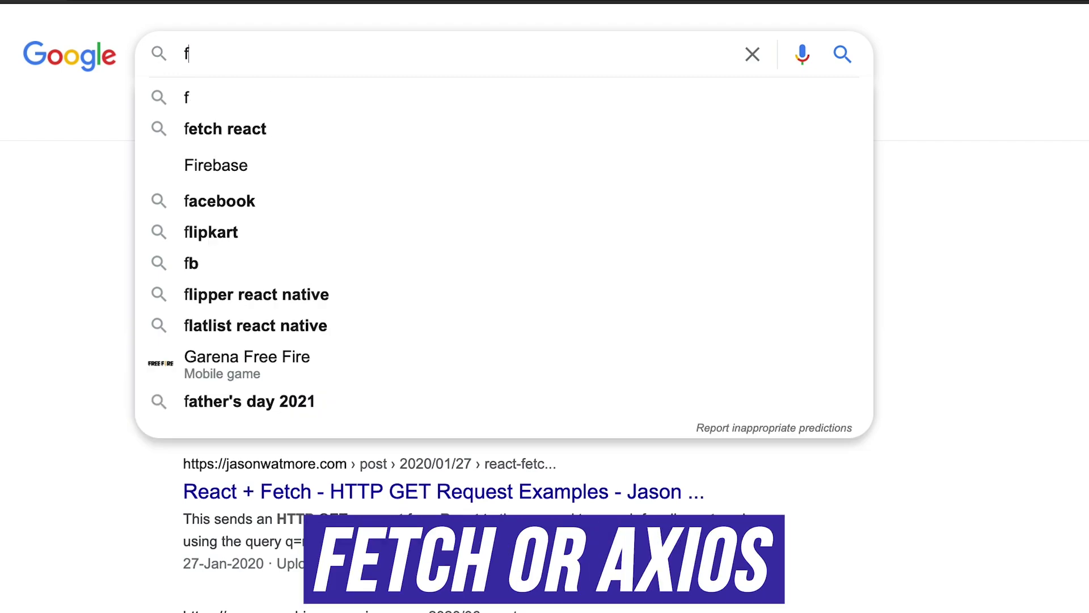
text(etch react alternative)
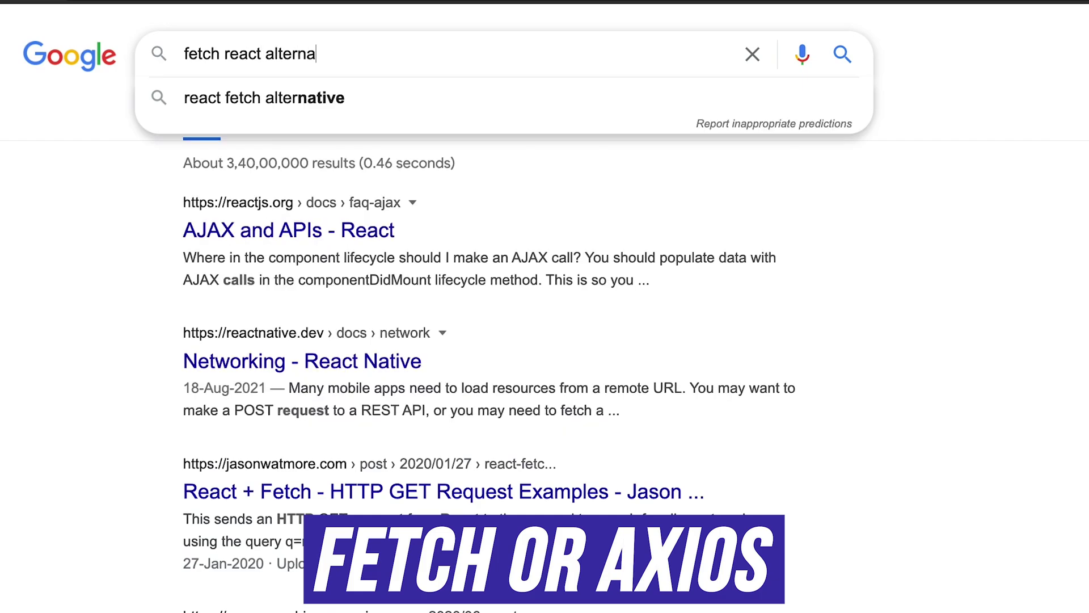
key(Return)
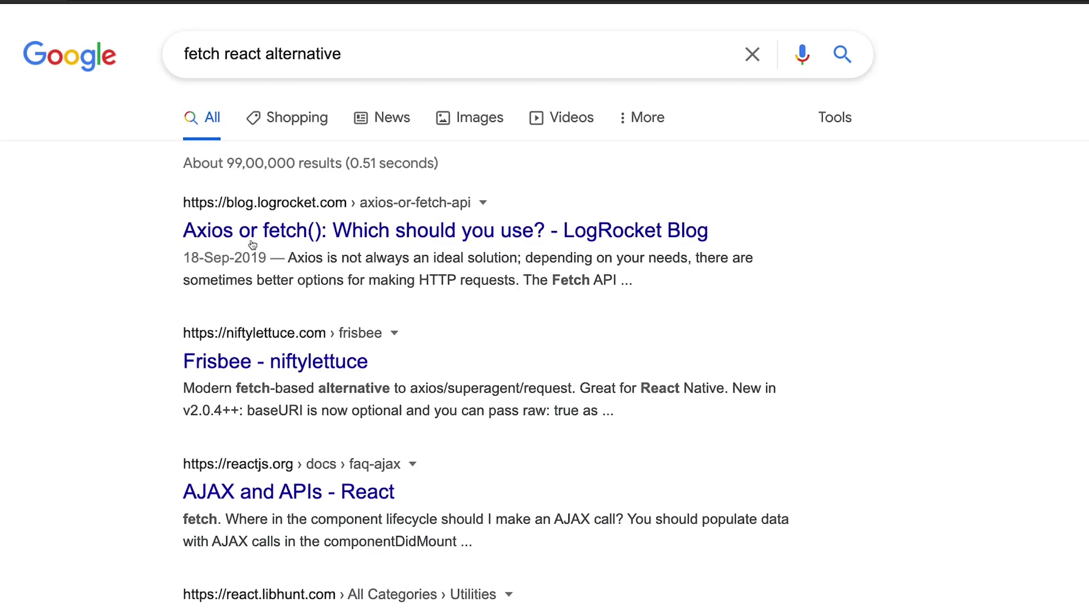
Replace the query with 'react http libraries' and search
click(398, 54)
key(ctrl+a)
text(react http libraries)
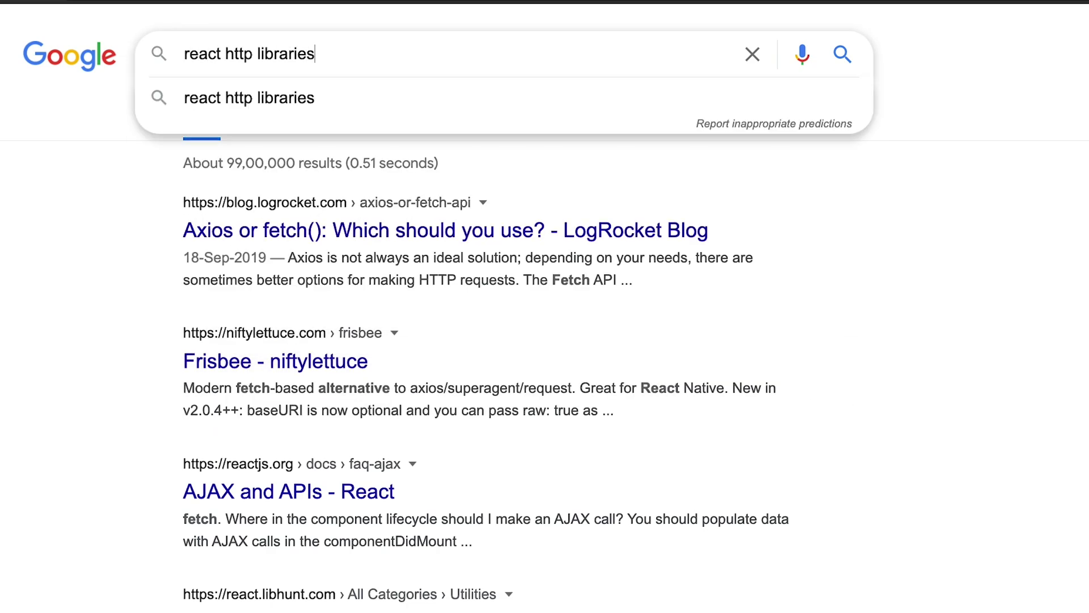
key(Return)
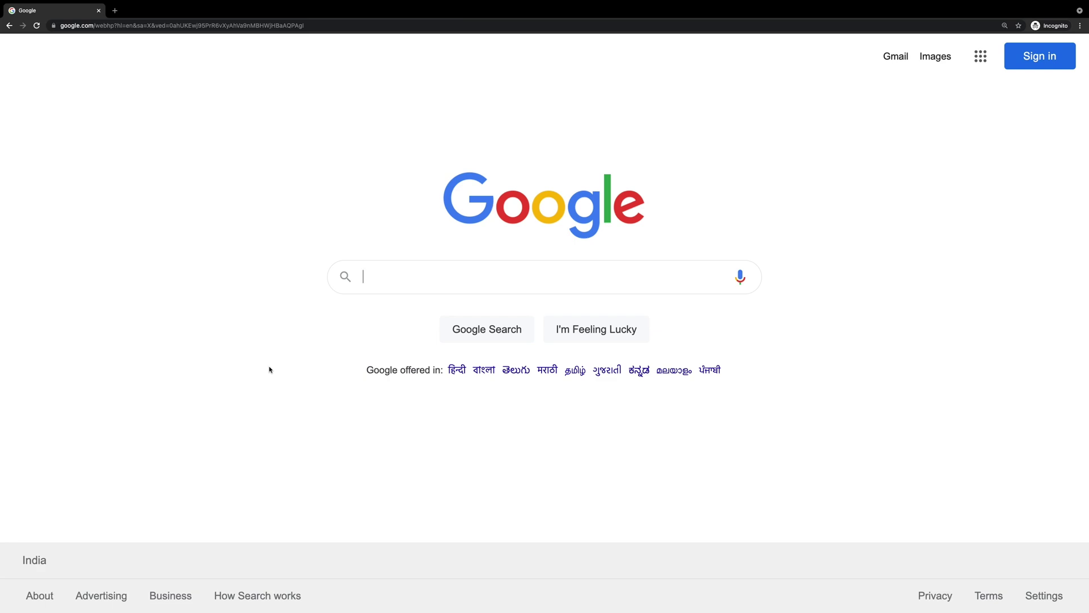
Search css grids and scroll through the unquoted results
text(css grids)
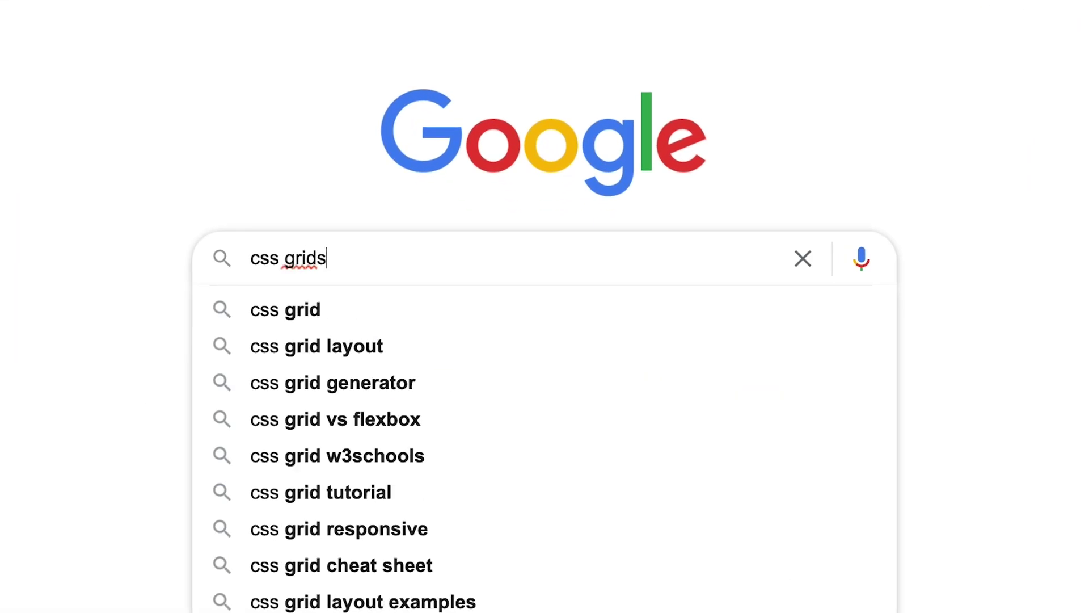
key(Return)
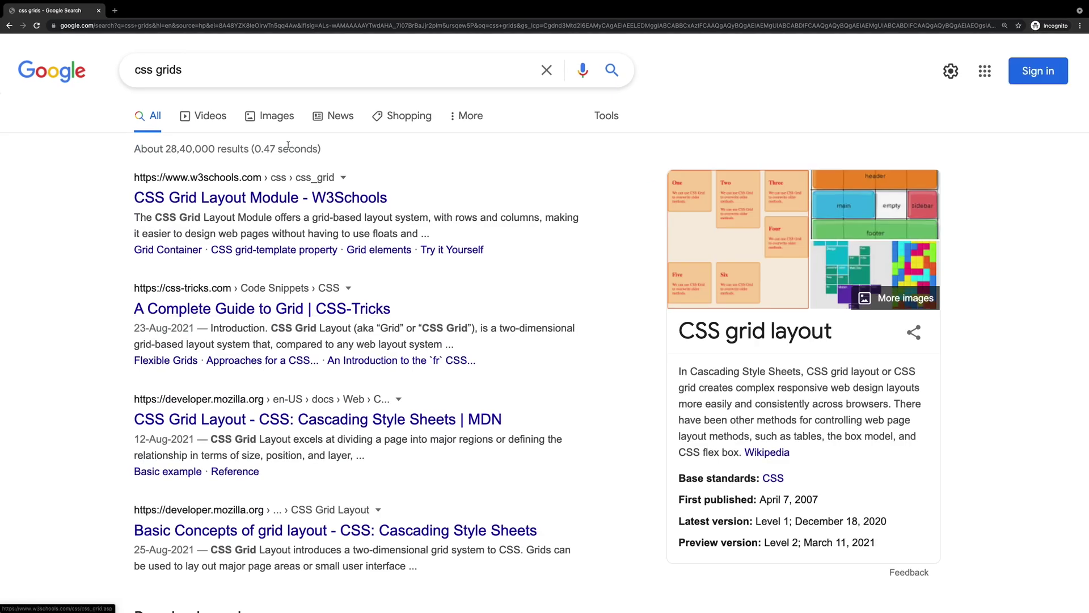
scroll(391, 441, down, 2)
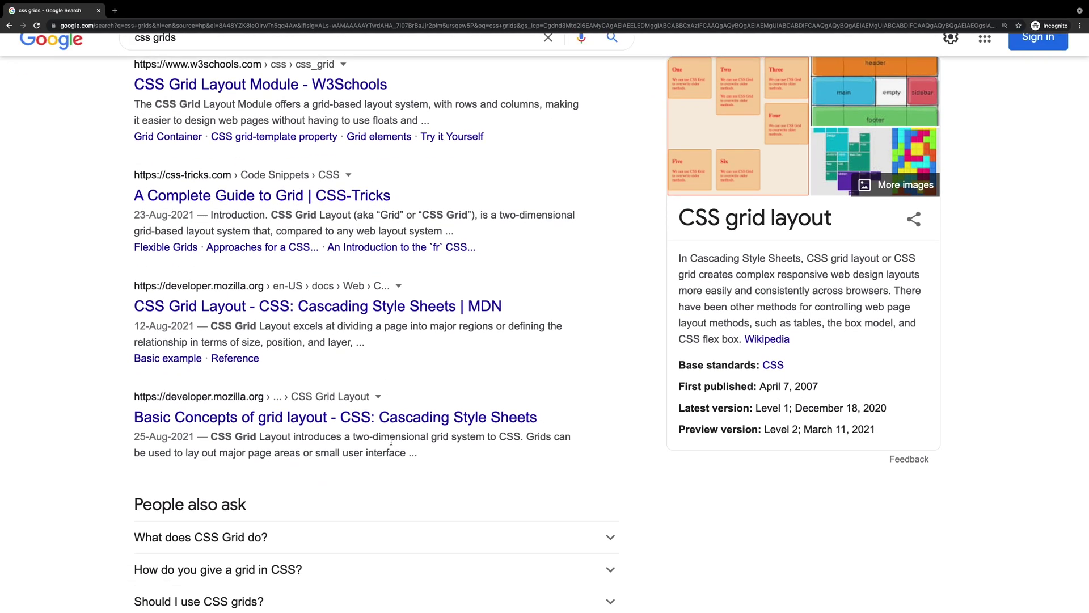
scroll(391, 442, up, 2)
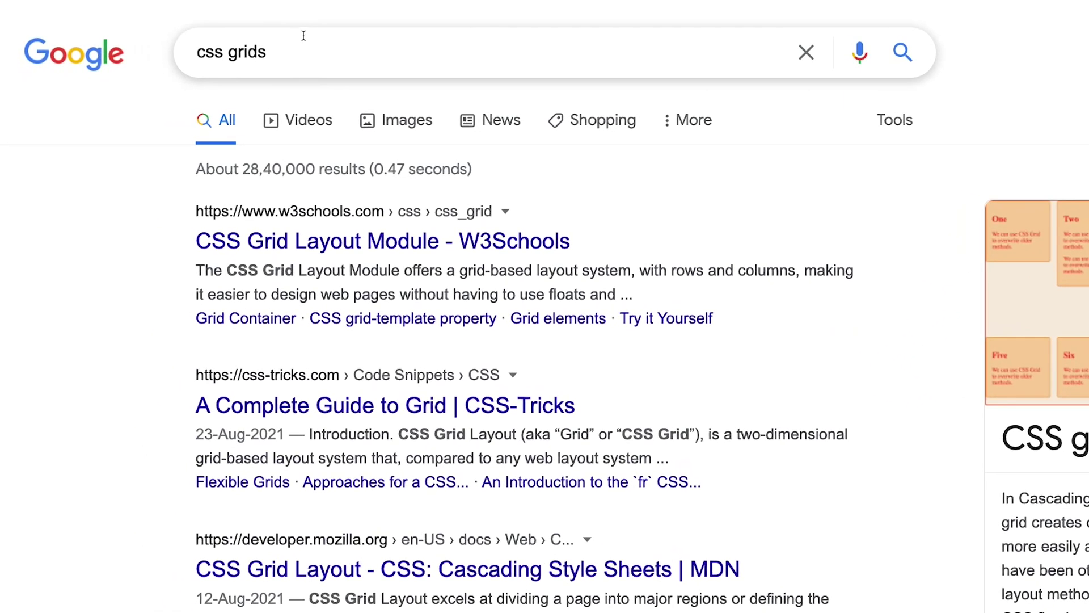
Wrap the query in double quotes to search the exact phrase "css grids"
click(206, 66)
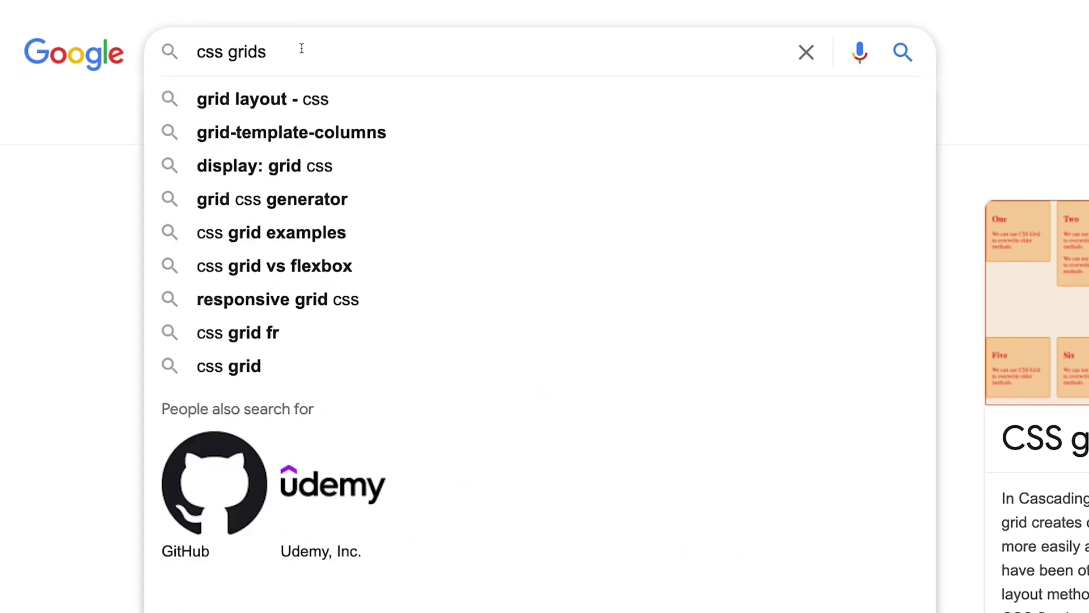
text(")
key(Home)
text(")
key(Return)
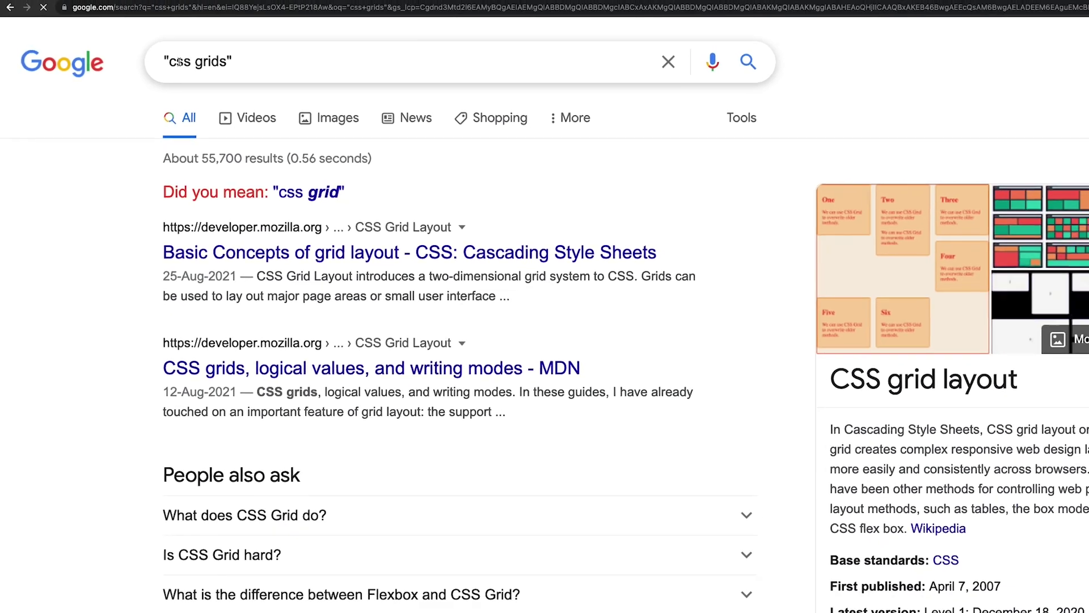
Accept the suggested "css grid" spelling and highlight CSS Grid in the result snippets
click(283, 192)
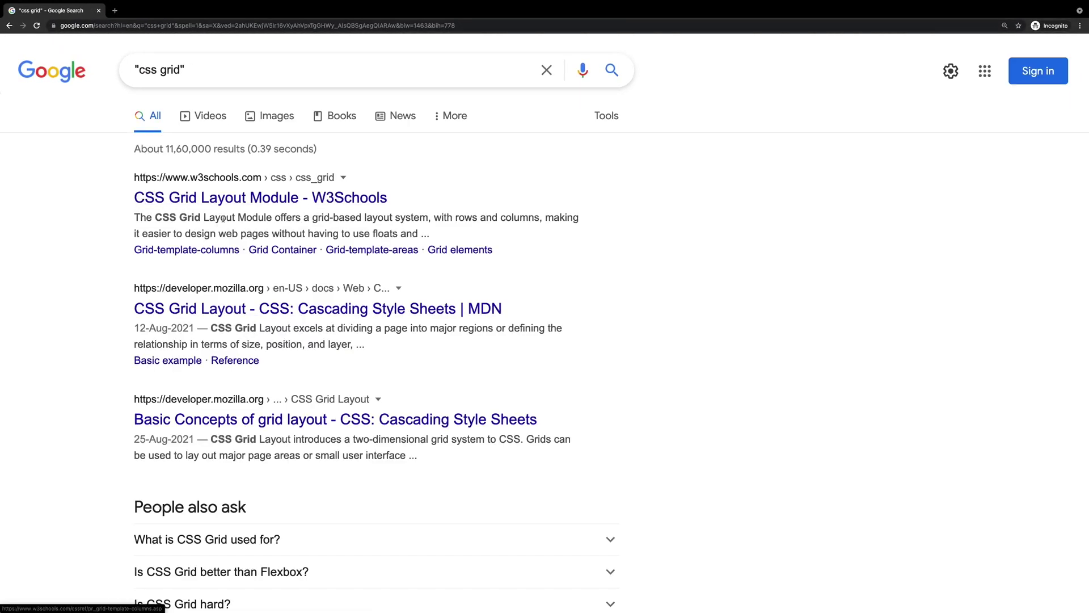
drag(175, 219, 193, 220)
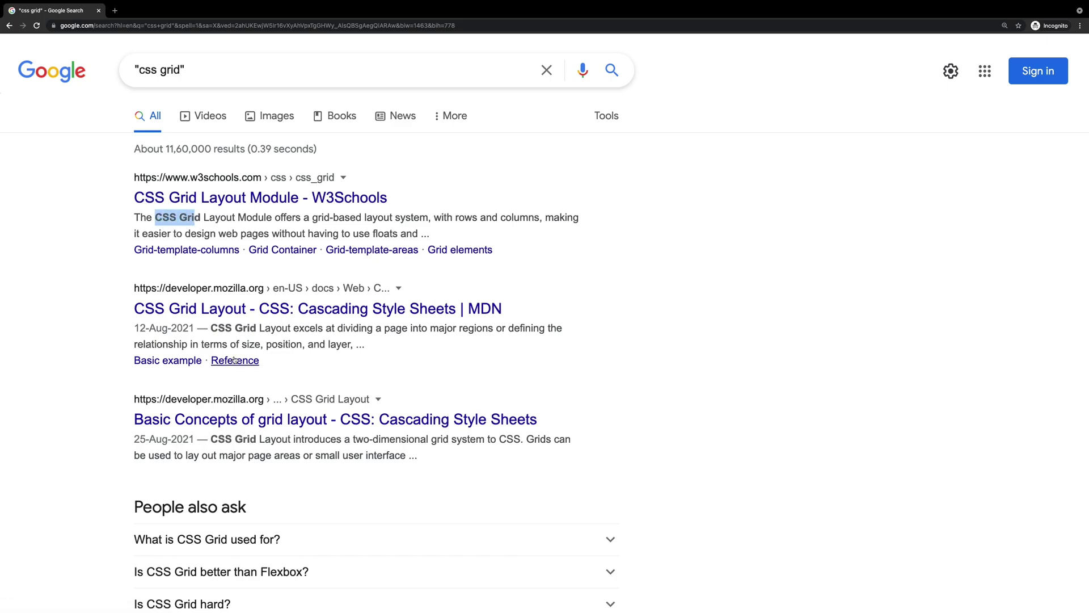
drag(211, 328, 256, 328)
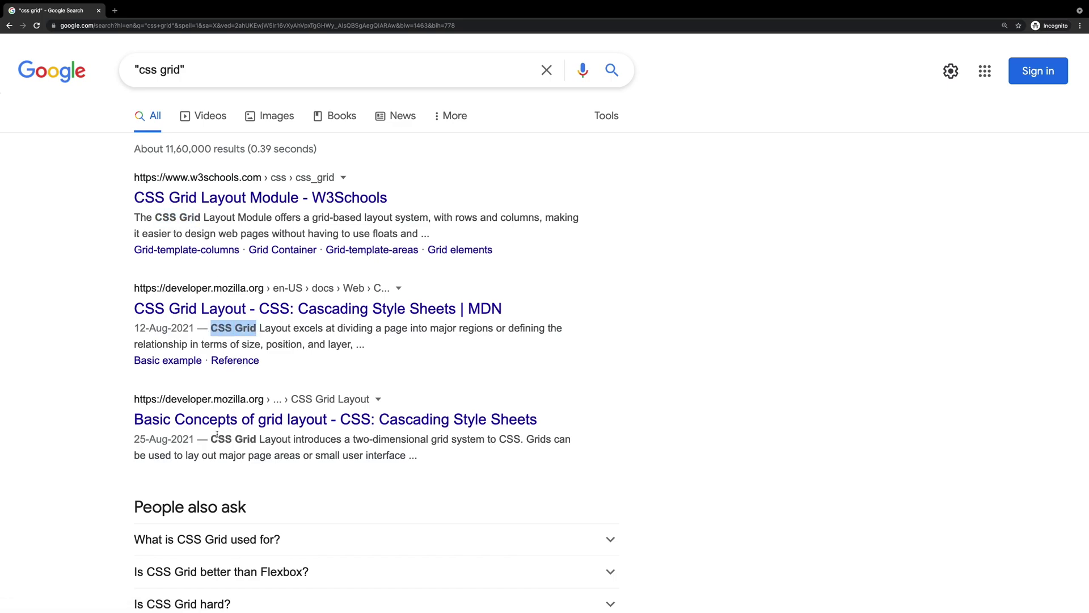
drag(216, 436, 244, 437)
Add "javascript" to the query, search, and highlight JavaScript in the snippets
click(201, 76)
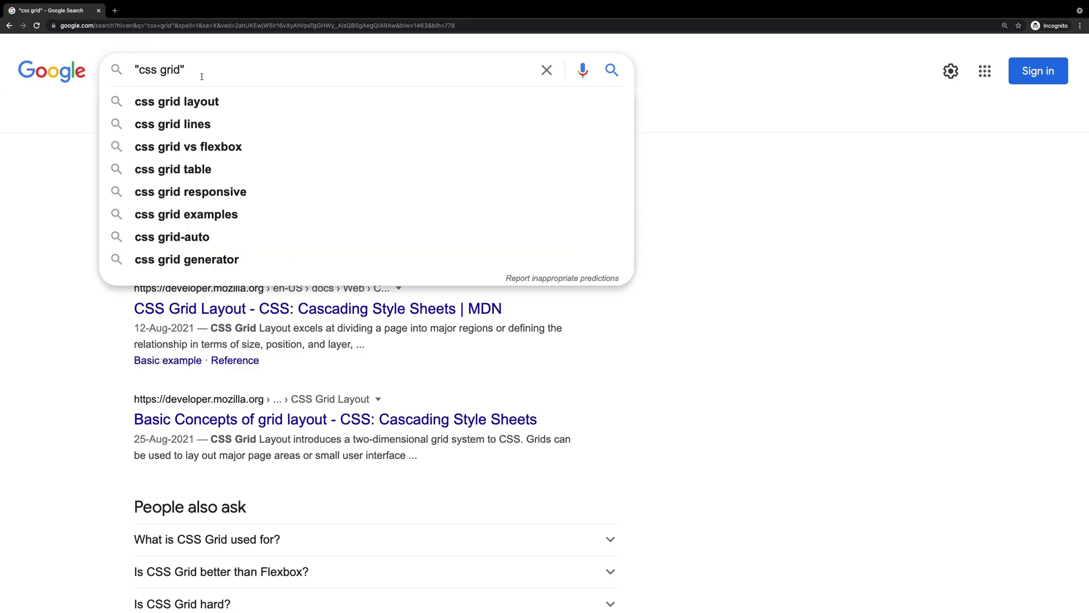
text("javascript")
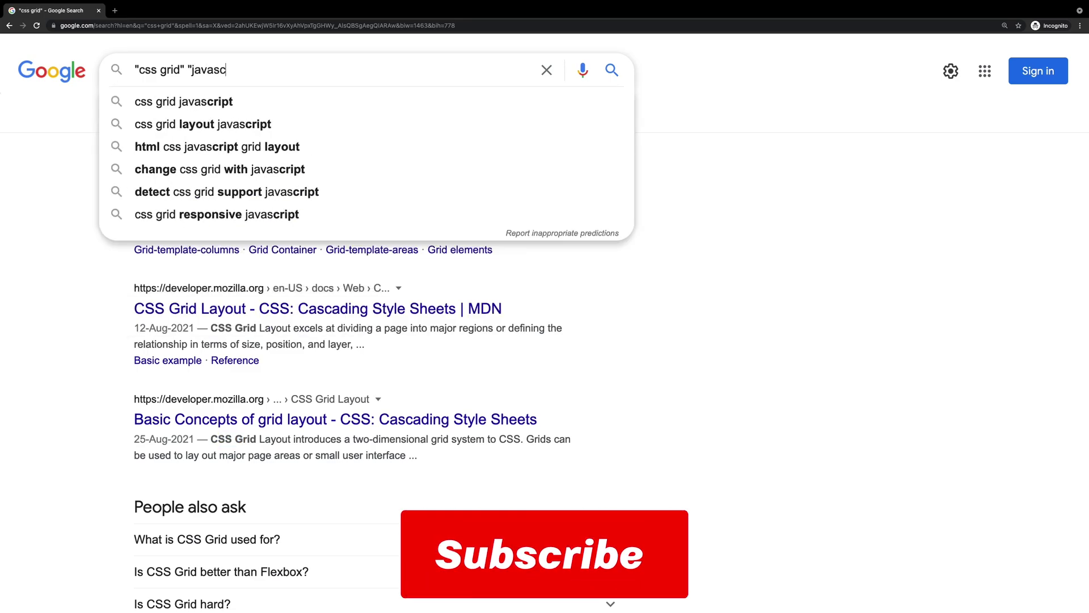
key(Return)
double_click(241, 233)
scroll(386, 235, down, 1)
drag(134, 177, 189, 176)
double_click(262, 211)
scroll(262, 212, down, 2)
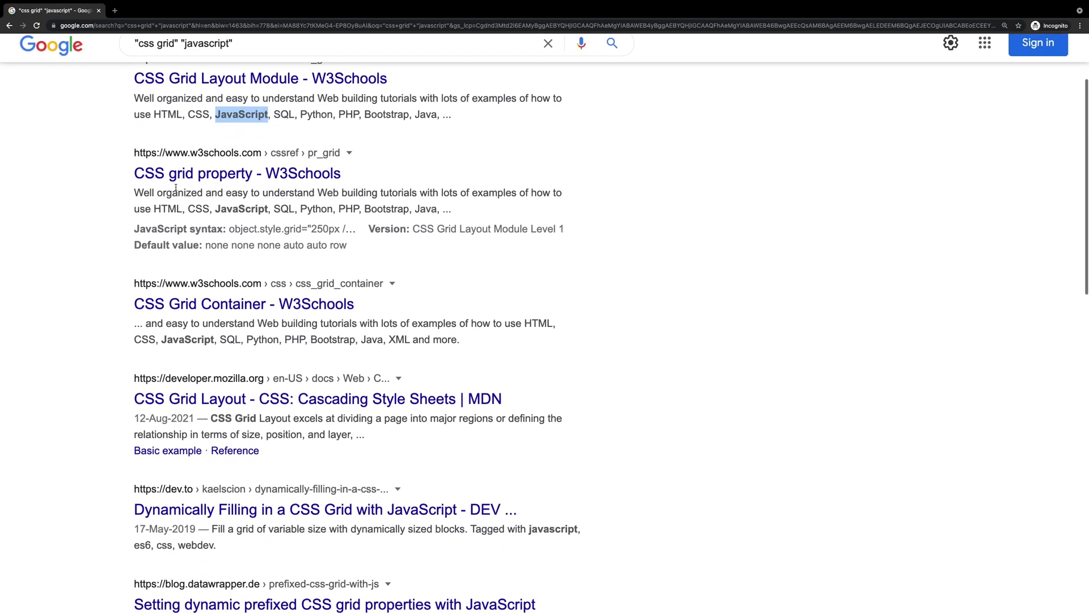
scroll(187, 302, up, 3)
Replace javascript with css flexbox to search both quoted CSS phrases
double_click(219, 69)
text(css )
text(flexbox)
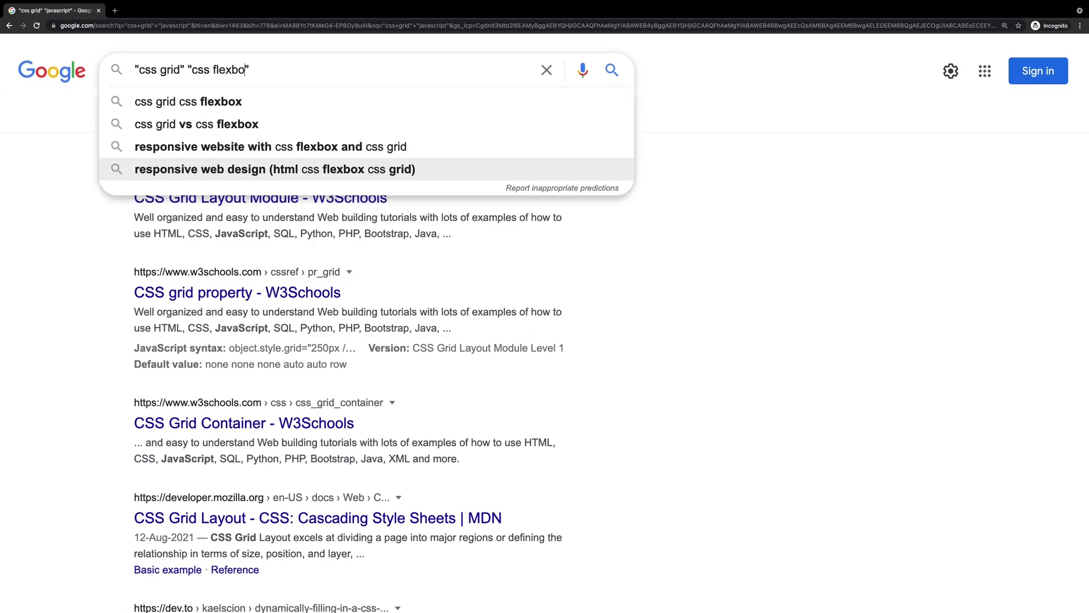
key(Return)
scroll(352, 295, down, 5)
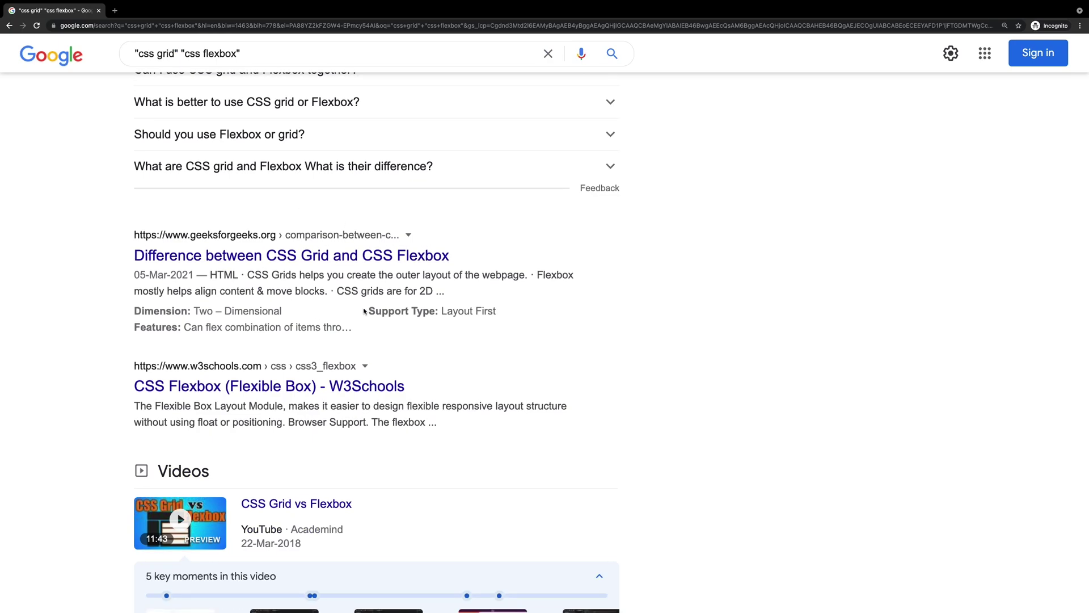
scroll(364, 311, down, 1)
scroll(364, 311, up, 5)
Run the exact-match search "css in js" and highlight CSS-in-JS in the Medium snippet
click(332, 71)
key(super+a)
text("cs)
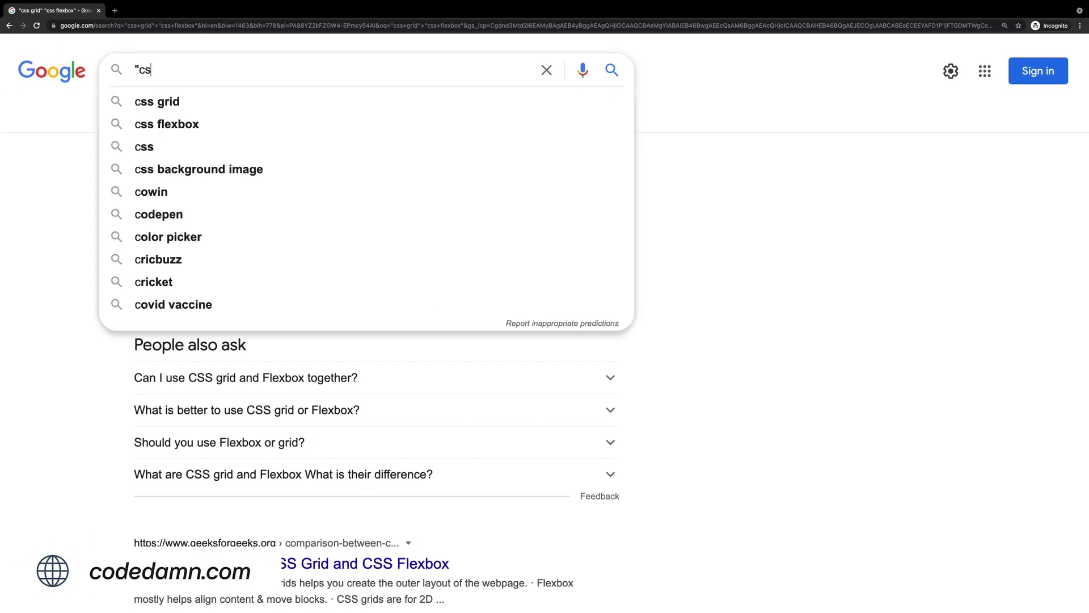
text(s in js")
key(Return)
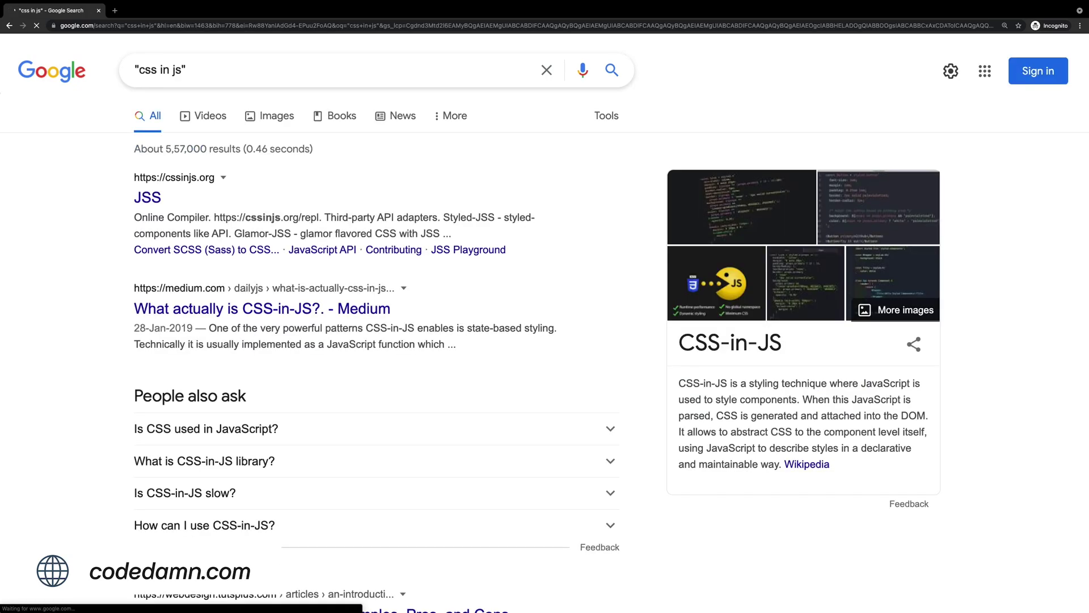
click(186, 70)
click(134, 69)
click(63, 238)
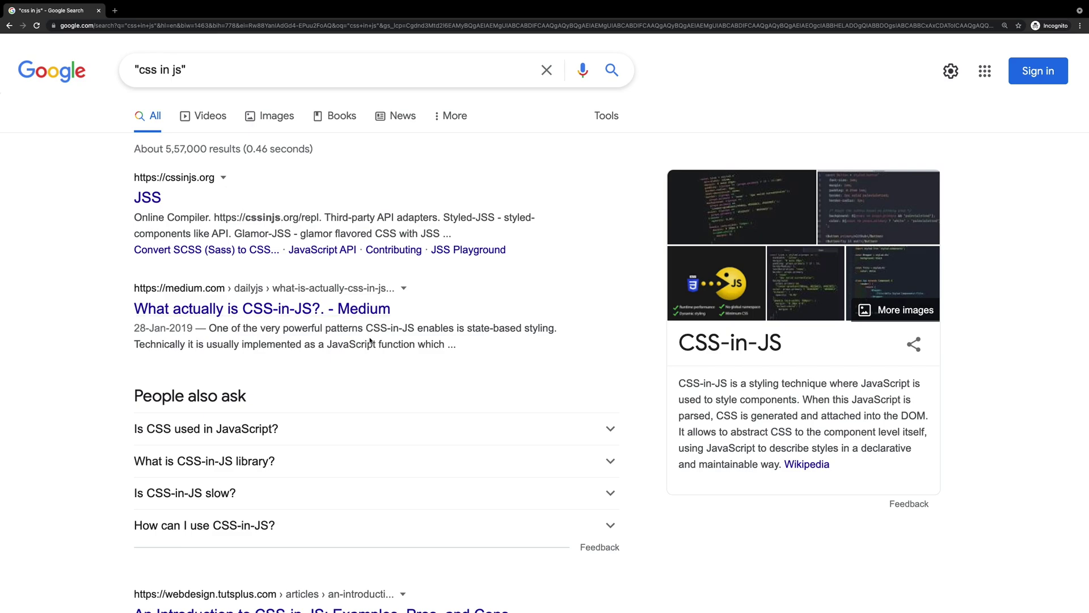
drag(366, 328, 447, 328)
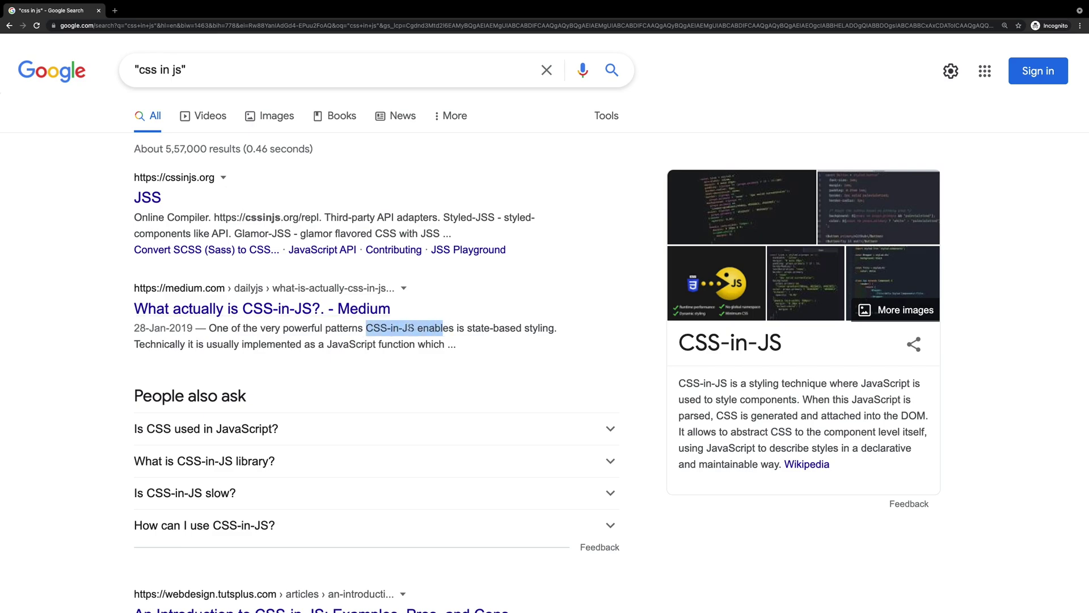
click(388, 328)
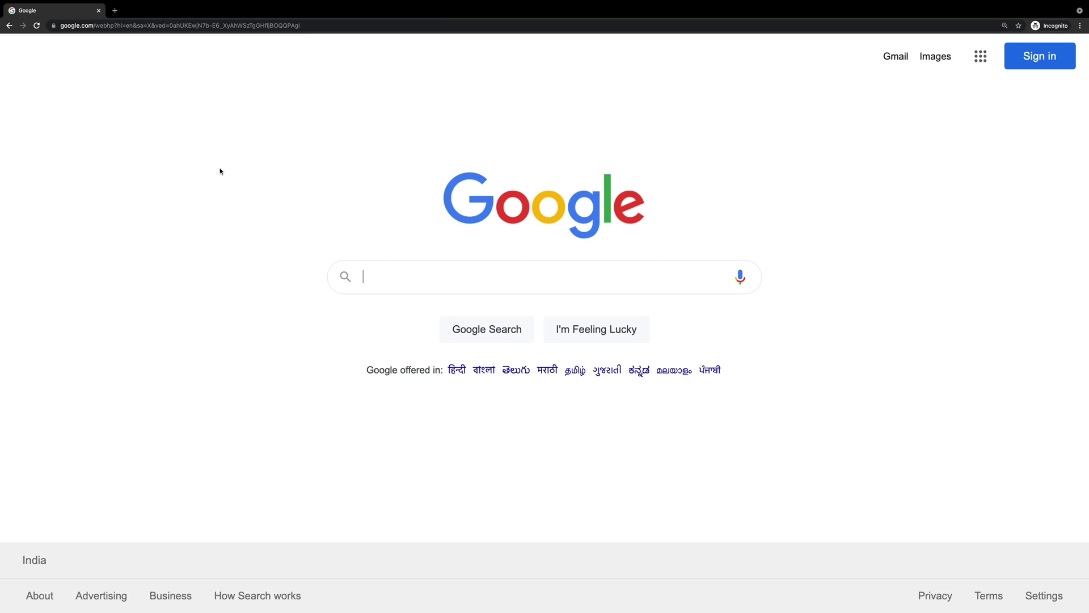
Search javascript vs php site:reddit.com and scroll through the Reddit-only results
text(javascript vs php)
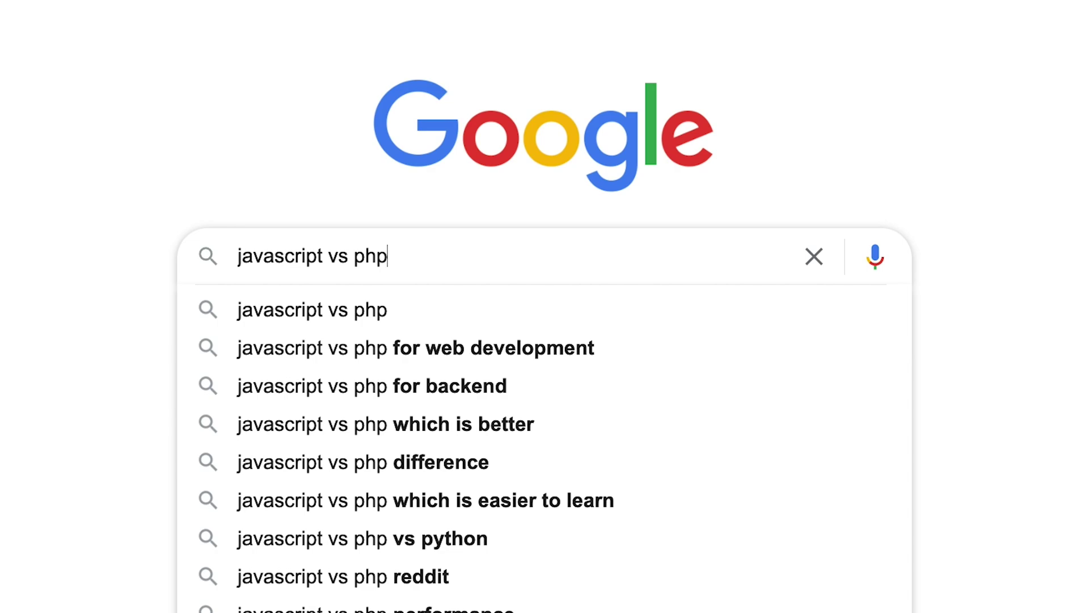
text( site:reddit.com)
key(Return)
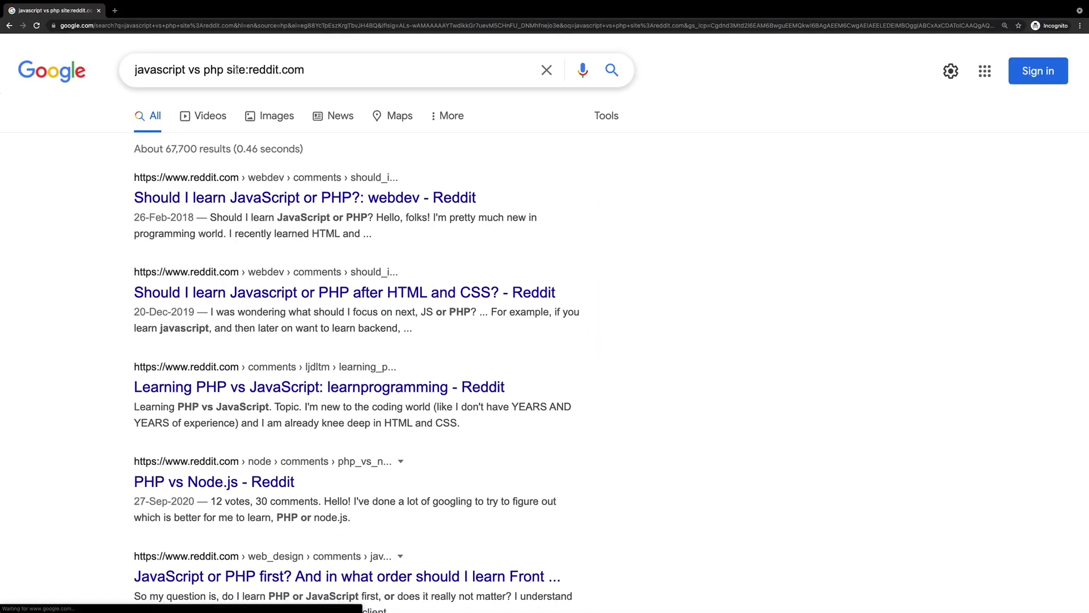
drag(246, 70, 351, 70)
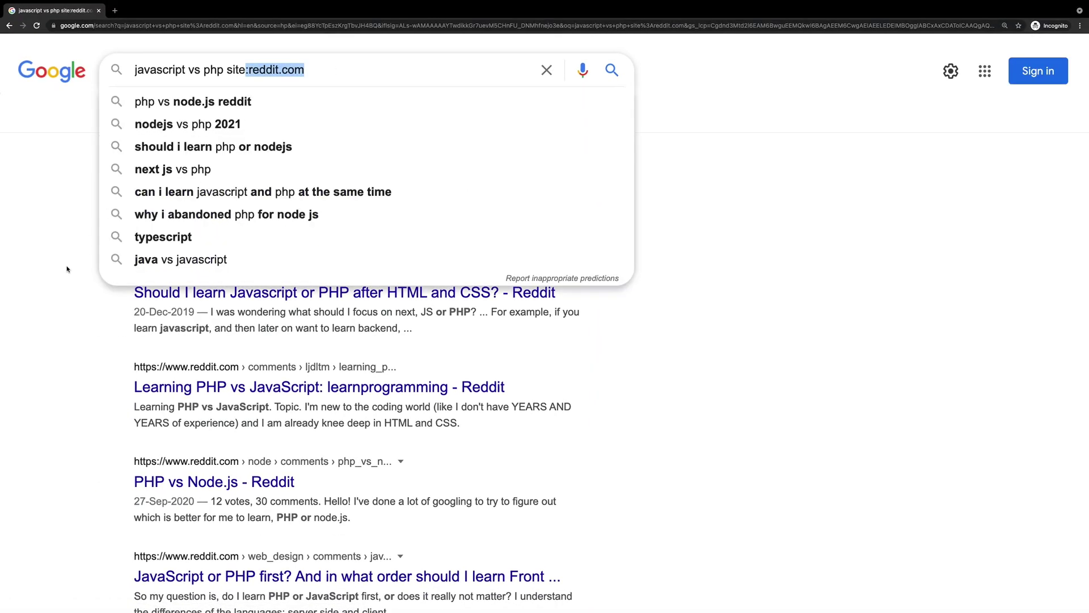
click(61, 297)
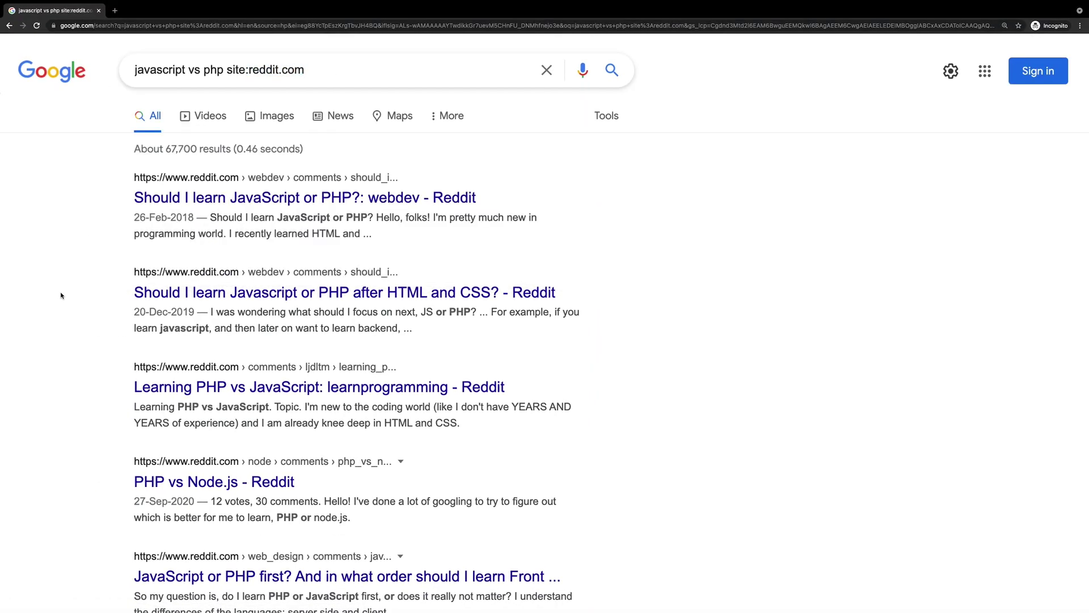
scroll(180, 357, down, 1)
scroll(180, 358, down, 4)
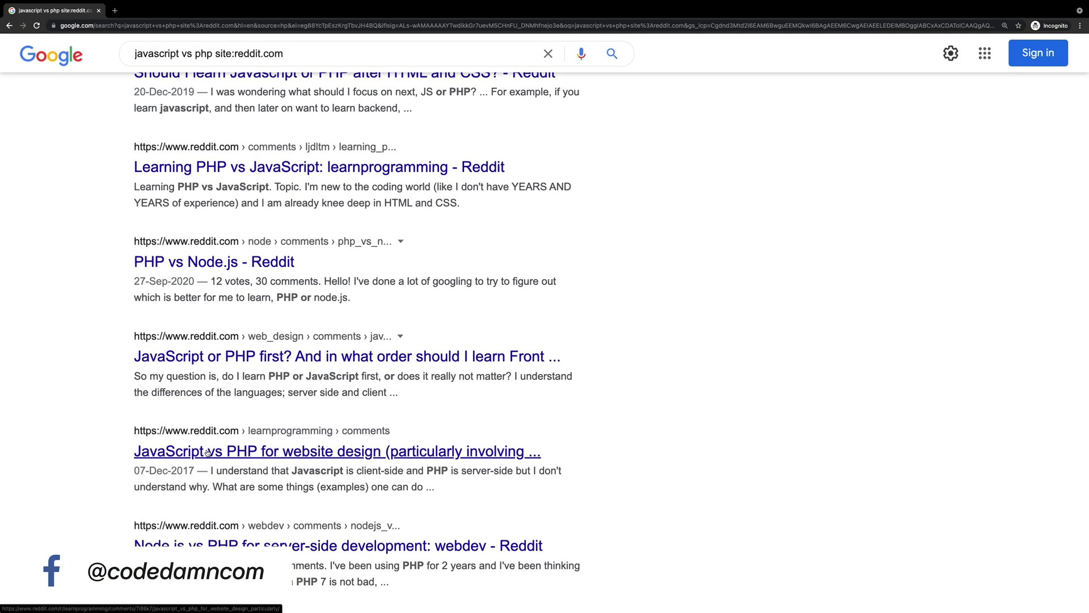
scroll(223, 427, up, 5)
Swap reddit.com for stackoverflow.com to show Stack Overflow-only results
drag(250, 71, 367, 77)
text(stackoverflow.com)
key(Return)
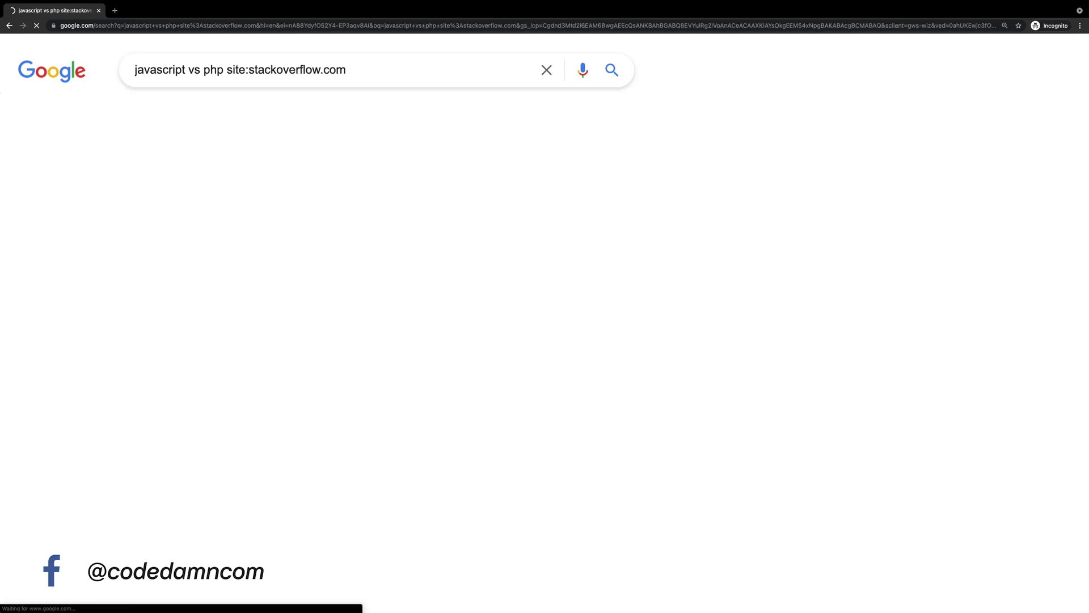
Replace the site filter with the plain keyword stackoverflow and browse those results
double_click(277, 70)
click(248, 69)
drag(249, 70, 316, 69)
key(BackSpace)
drag(228, 69, 338, 73)
text(stackoverflow)
key(Return)
scroll(311, 290, down, 3)
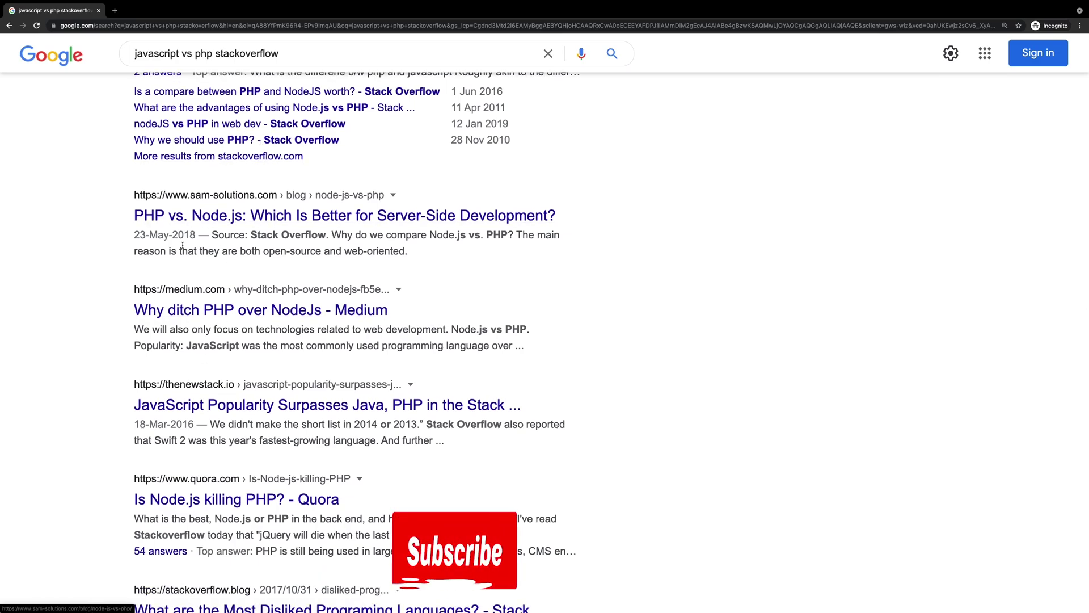
scroll(275, 310, down, 2)
scroll(174, 261, up, 5)
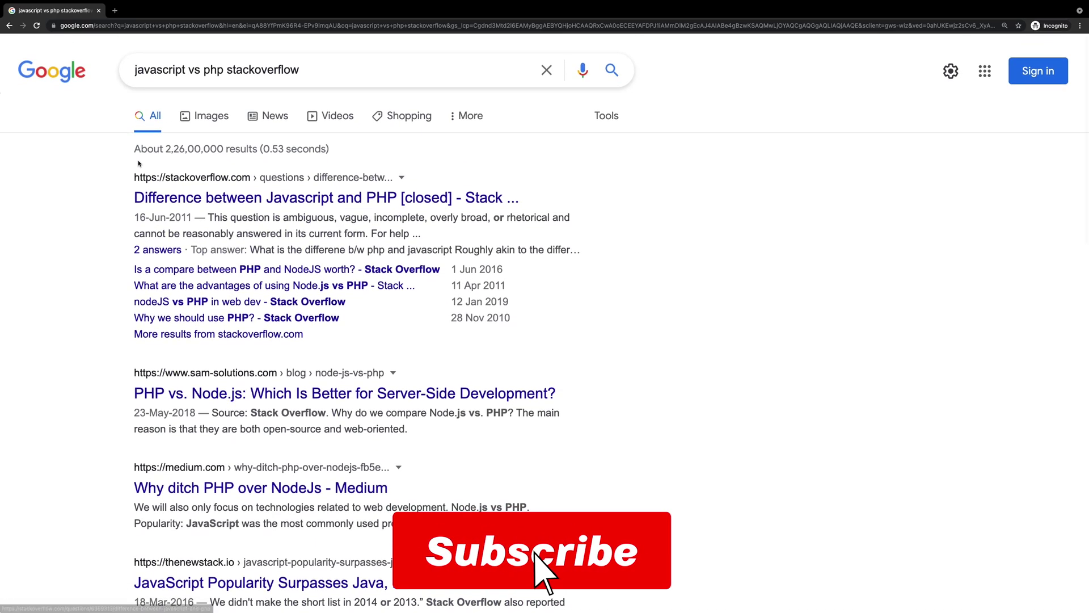
scroll(129, 295, down, 2)
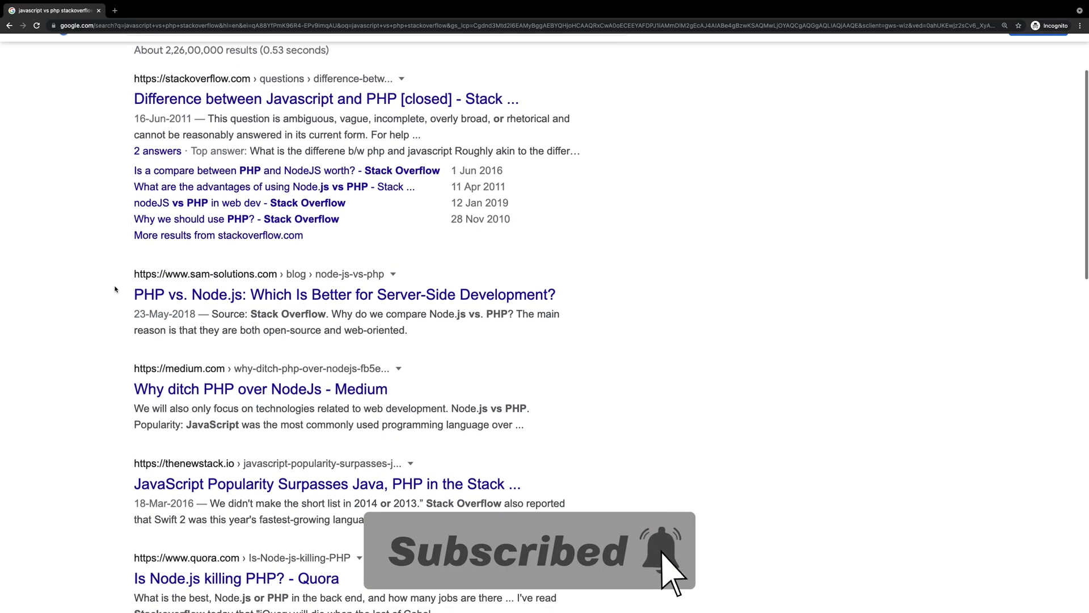
scroll(130, 296, down, 3)
scroll(149, 463, up, 5)
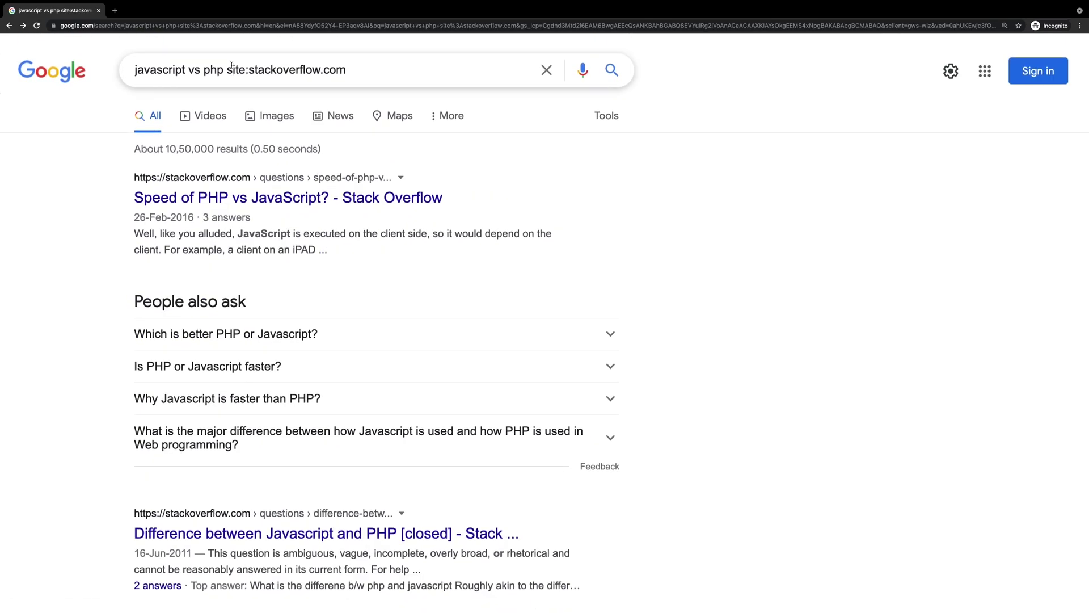
Review the site:stackoverflow.com results again, highlighting the site filter in the query
drag(232, 67, 290, 103)
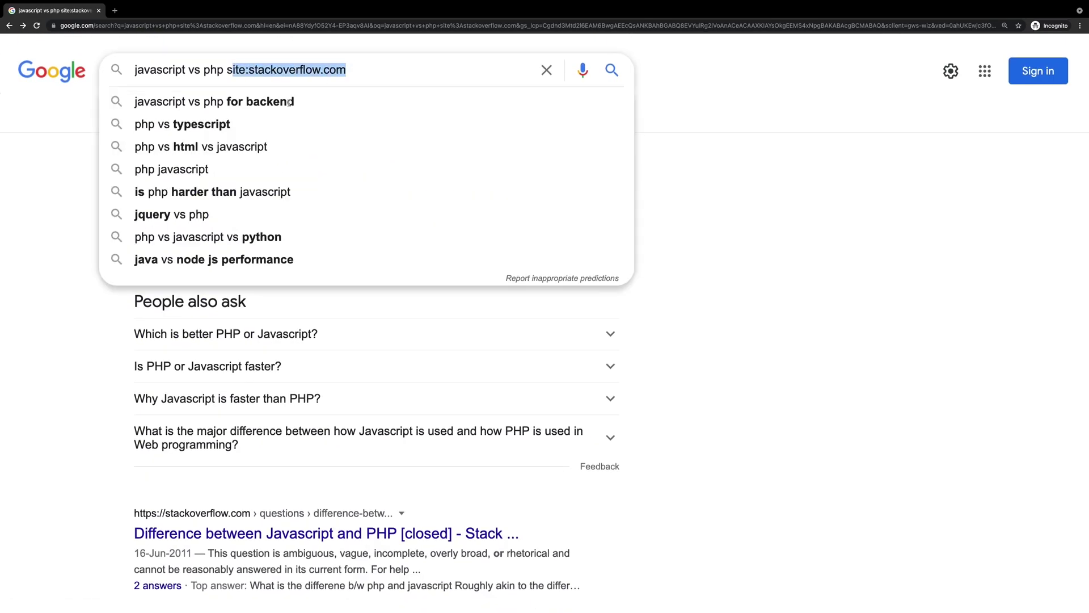
click(88, 353)
scroll(88, 352, down, 8)
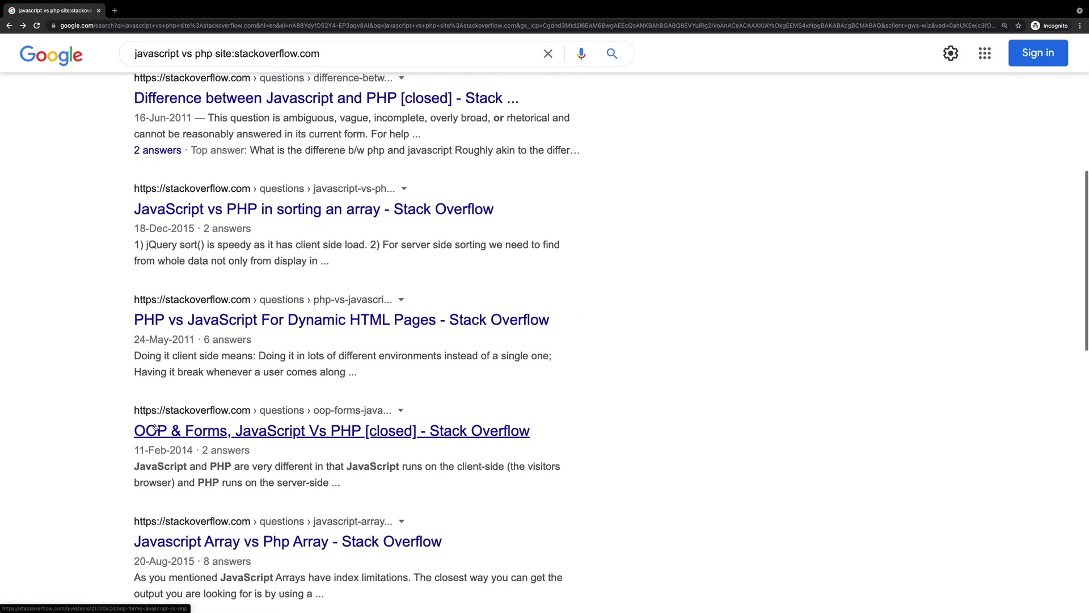
scroll(154, 427, up, 8)
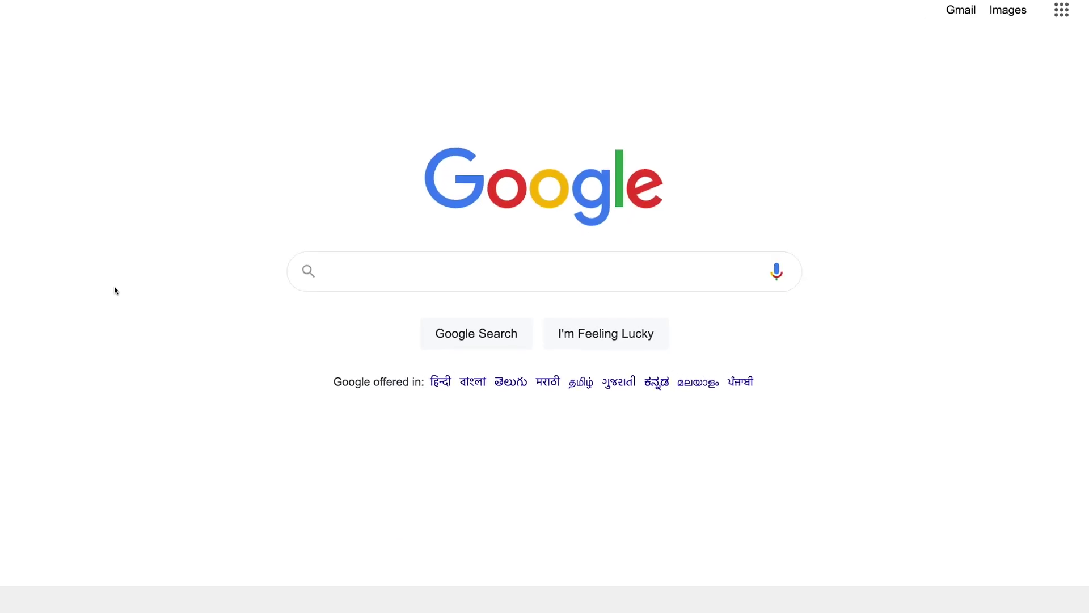
Search nextjs 11 tutorial and set the time filter to Past week after trying Past hour
text(nextjs 11 tutor)
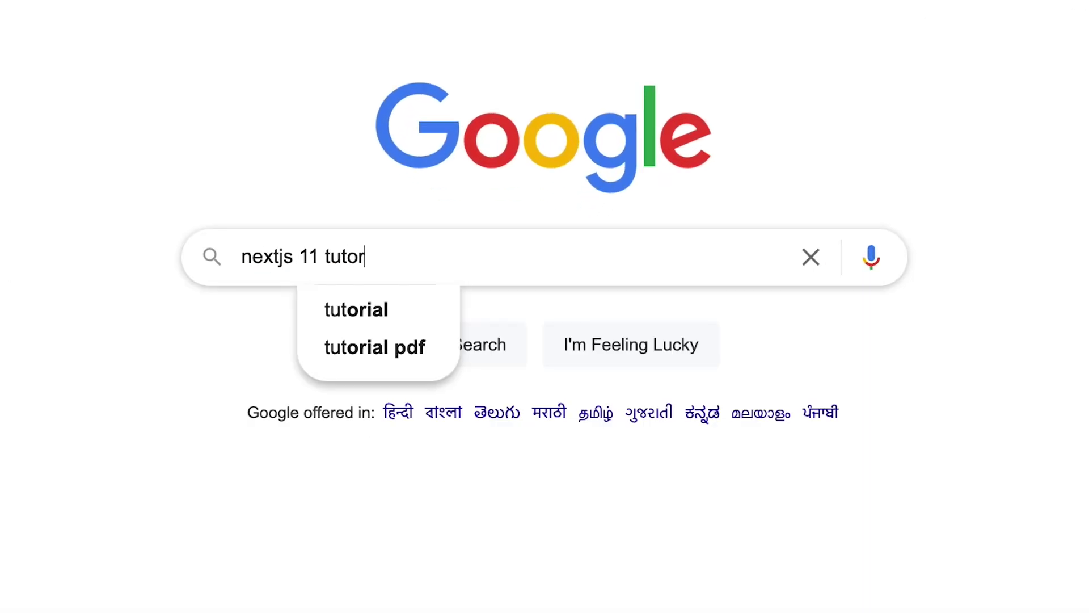
text(ial)
key(Return)
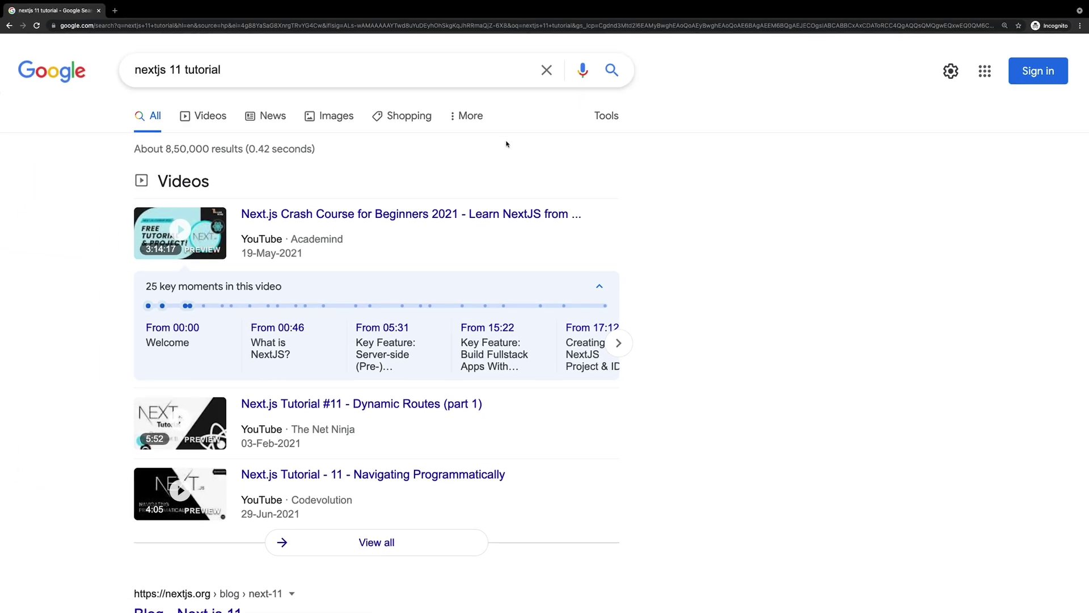
click(605, 115)
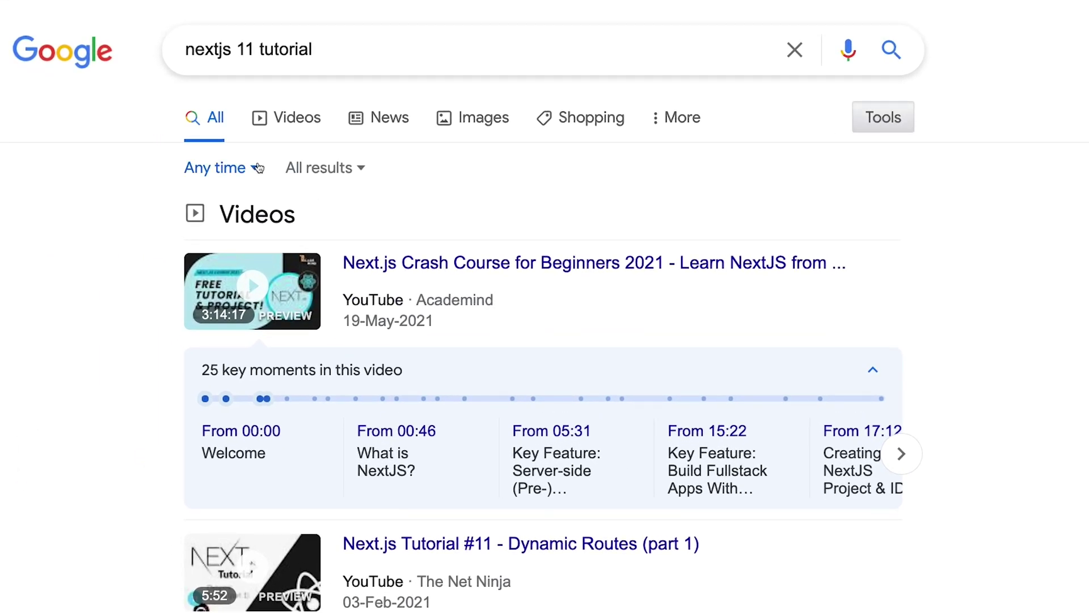
click(155, 148)
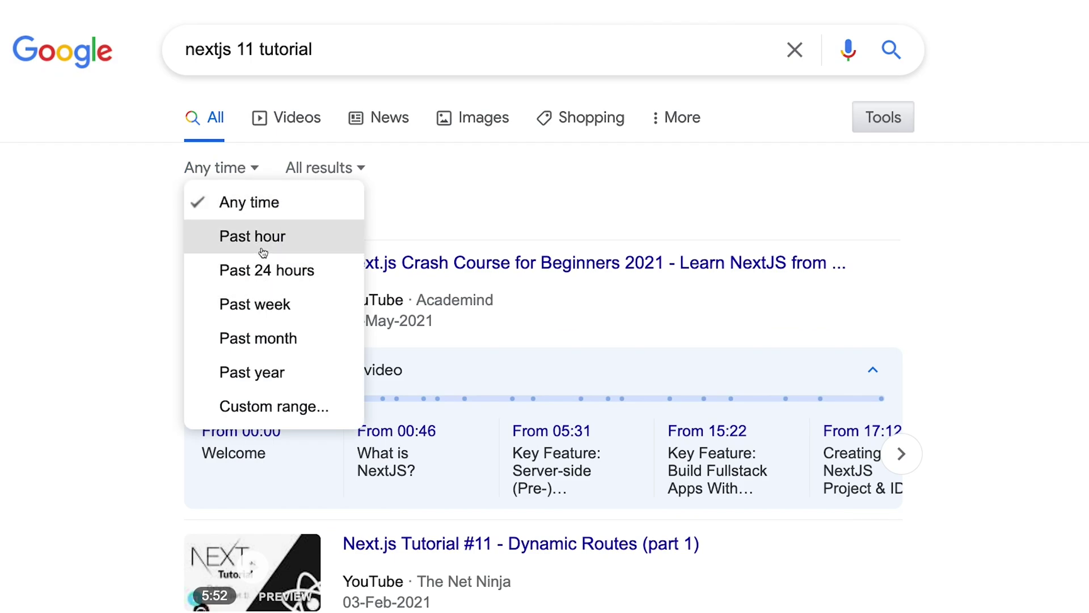
click(263, 252)
click(230, 169)
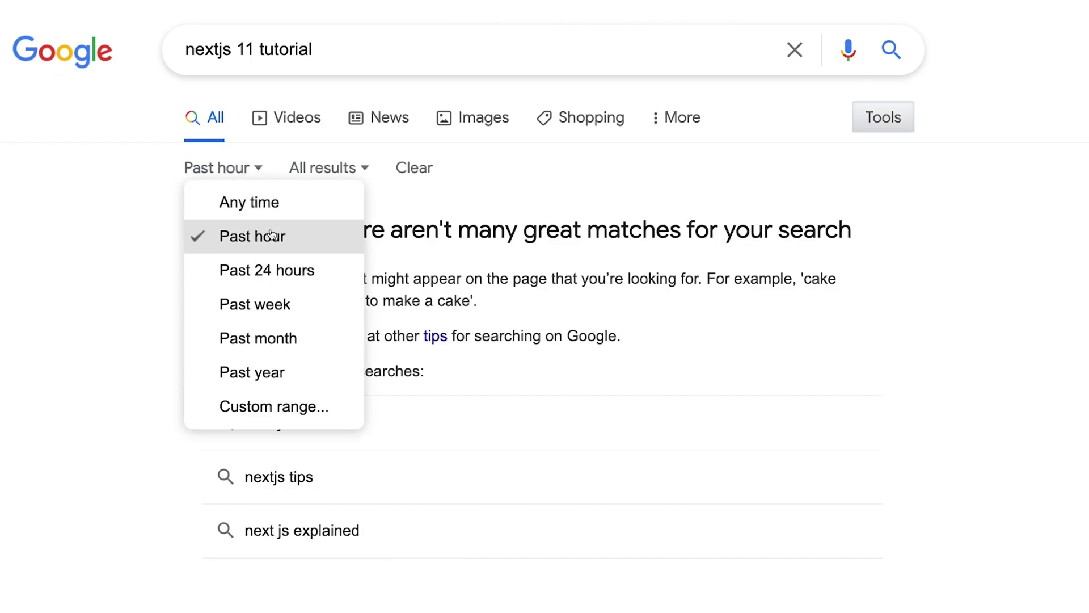
click(281, 307)
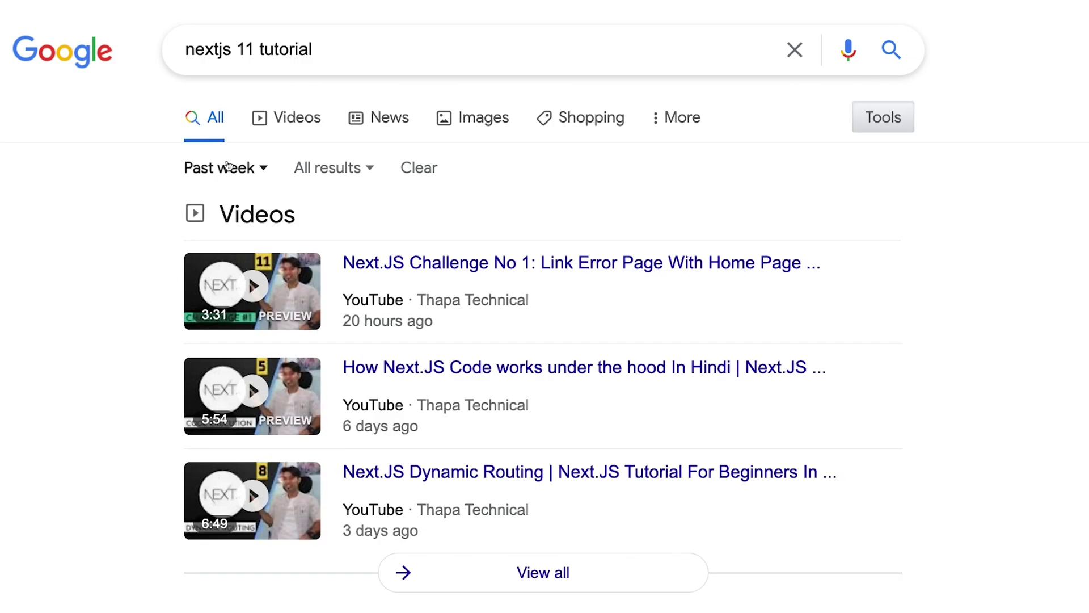
scroll(97, 370, down, 5)
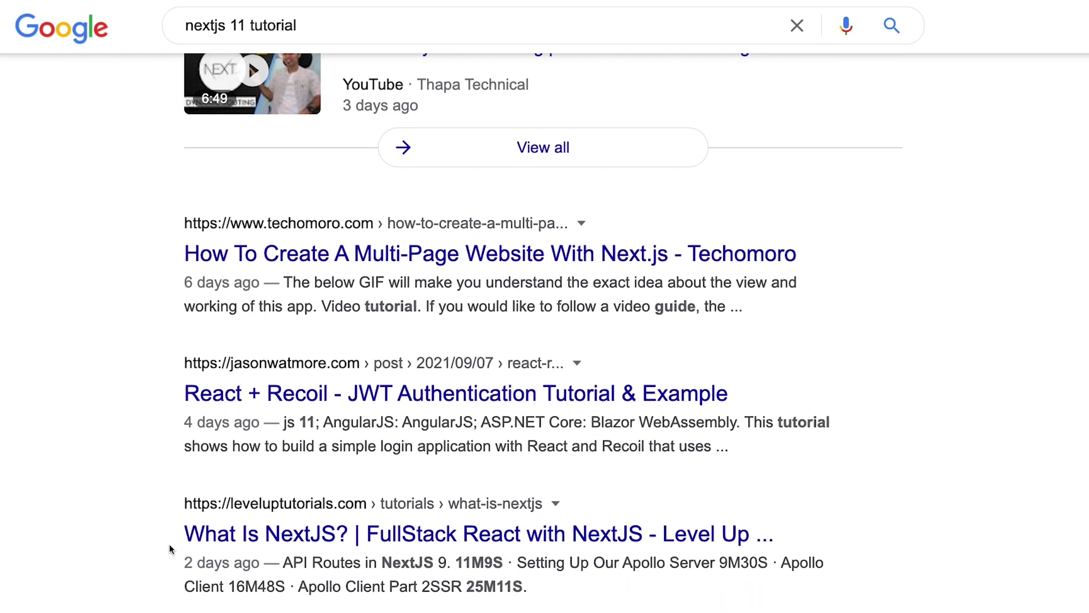
Replace 'tutorial' with site:reddit.com, keeping Past week, and browse the Reddit threads
click(369, 18)
double_click(287, 24)
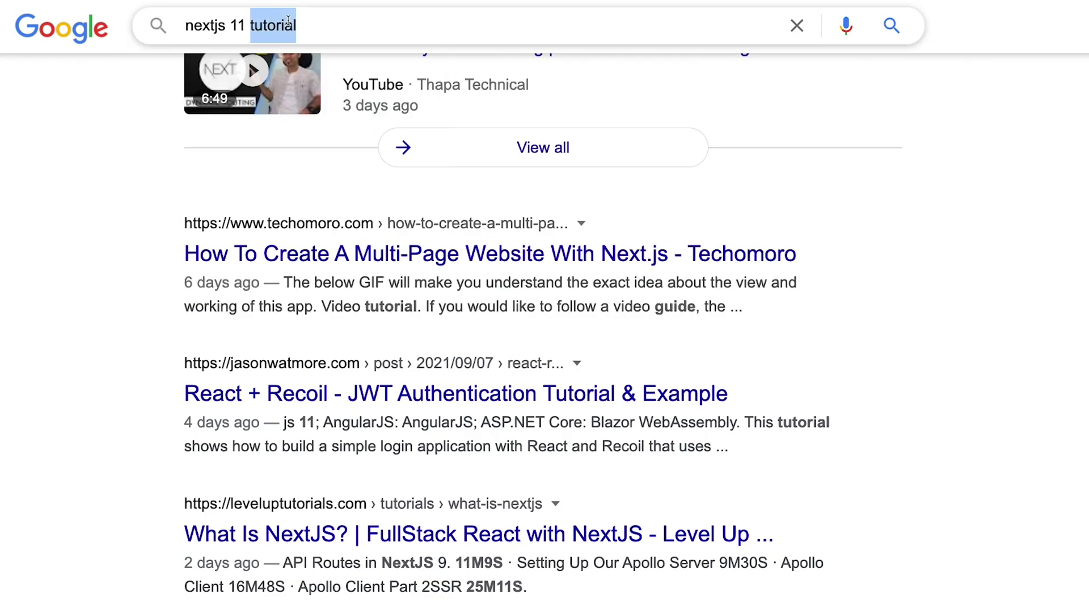
text(site:re)
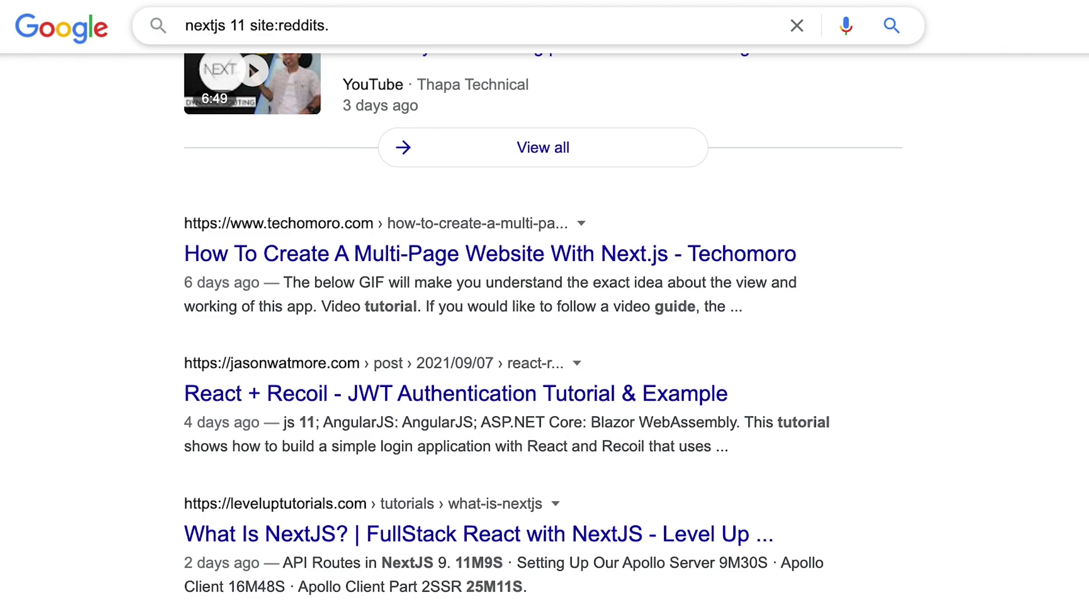
text(ddit.com)
key(Return)
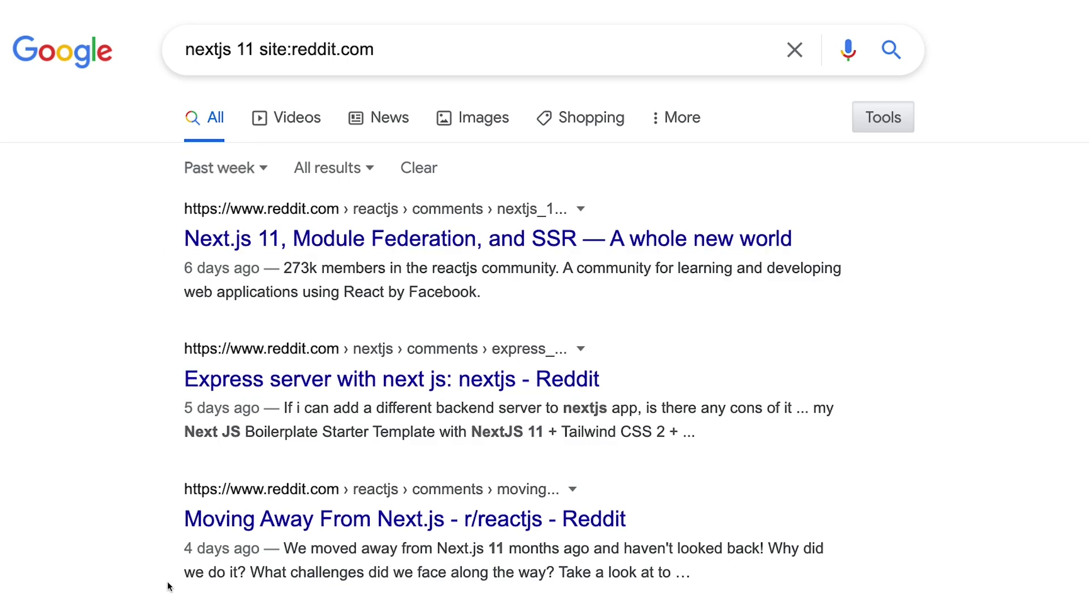
scroll(169, 584, down, 2)
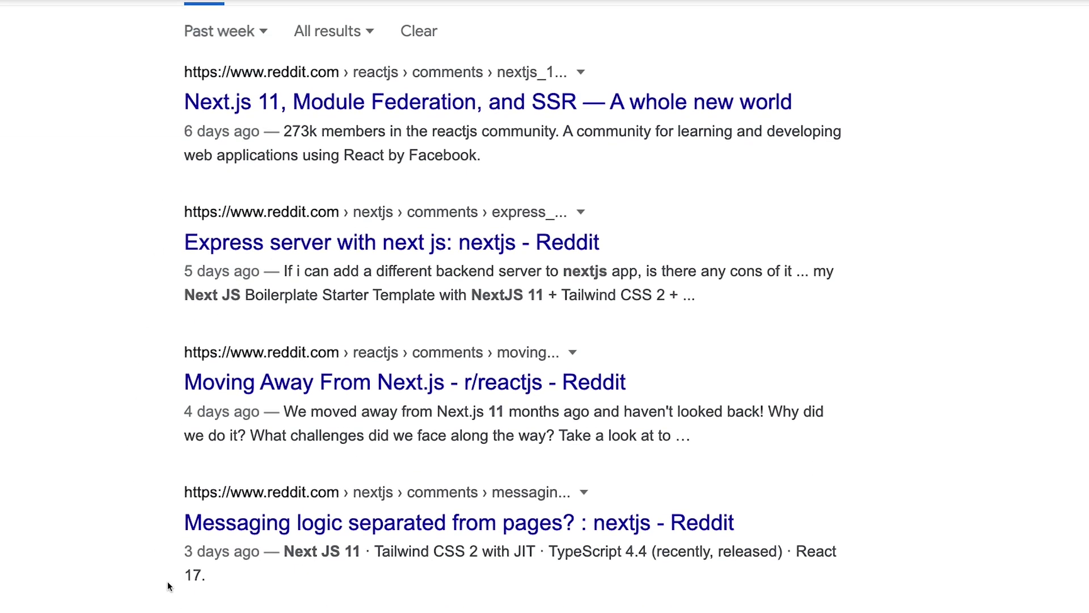
scroll(168, 584, up, 2)
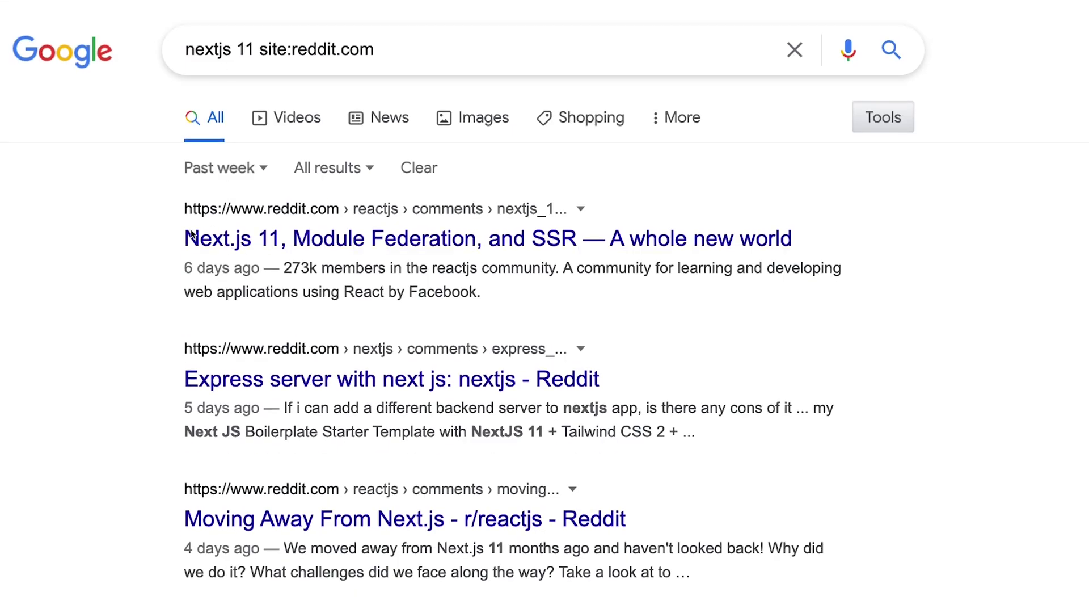